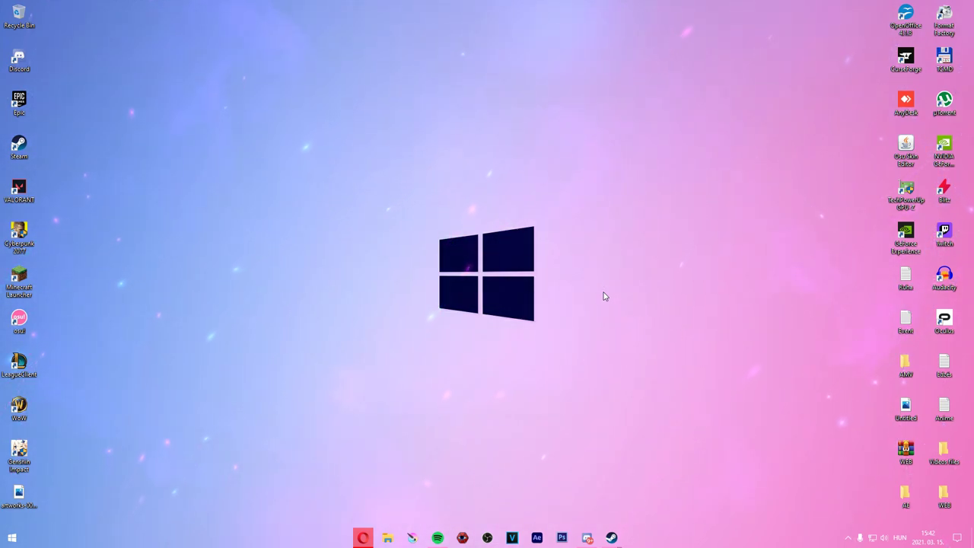
# - Open Microsoft Store from the recent items in Windows search
pyautogui.moveTo(542, 257); pyautogui.dragTo(565, 285)
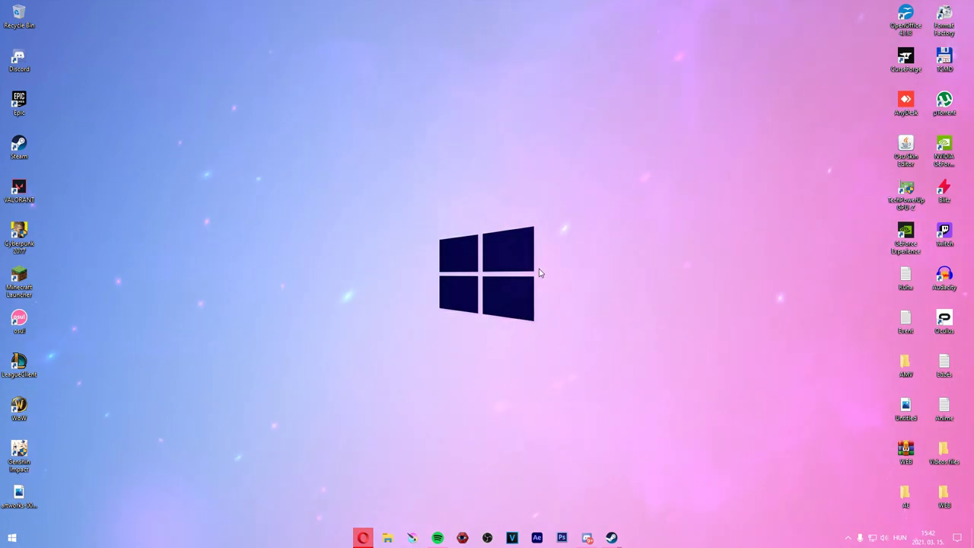
pyautogui.press('super+x')
pyautogui.press('s')
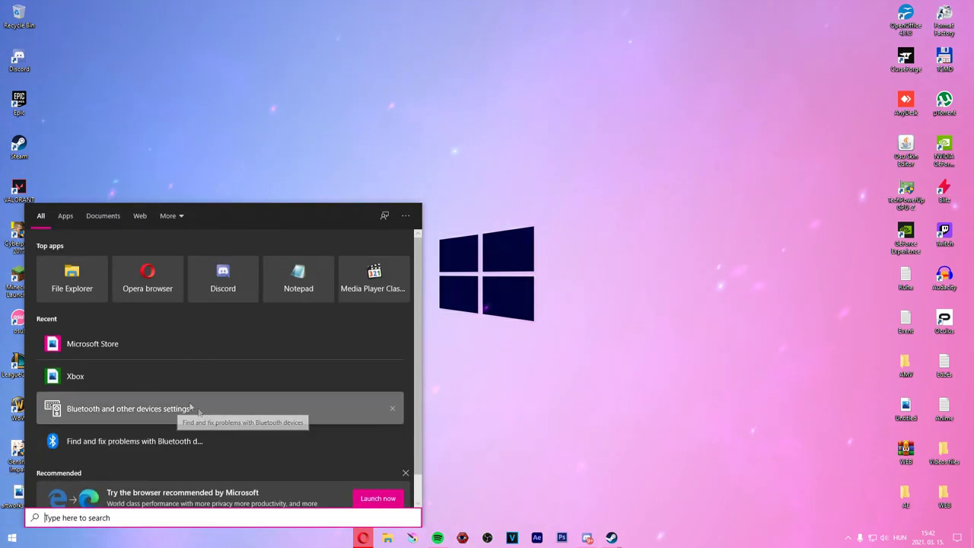
pyautogui.click(145, 346)
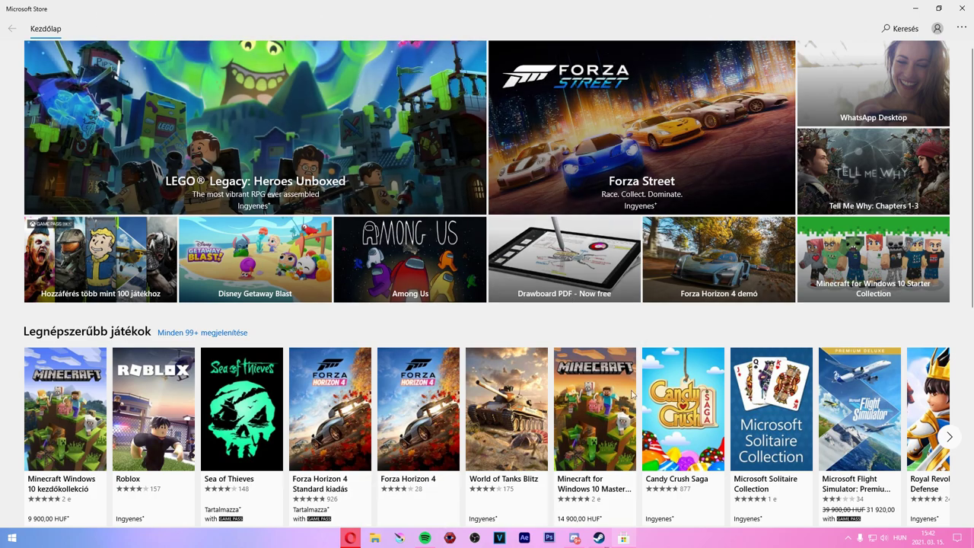
# - Search the store for "Lively" and open the Lively Wallpaper app page
pyautogui.click(910, 30)
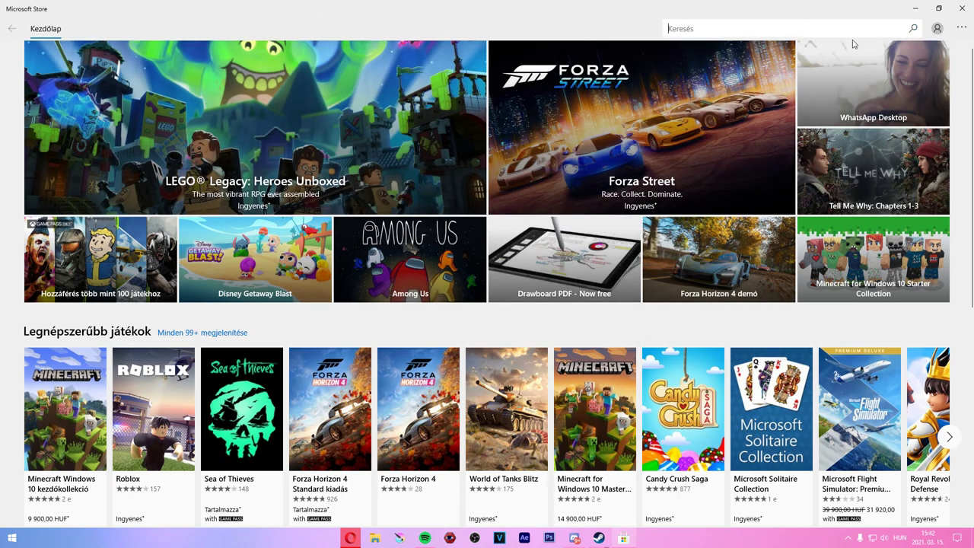
pyautogui.write('Lively')
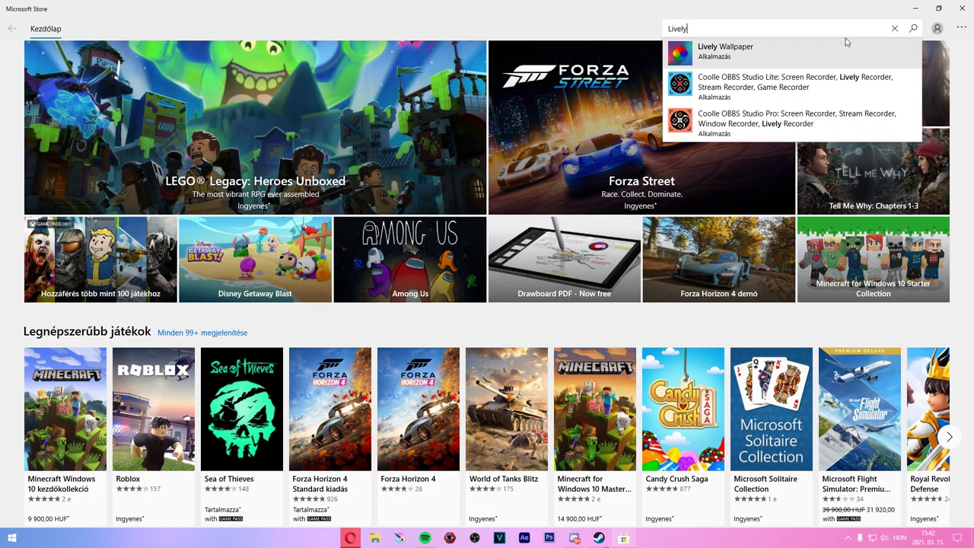
pyautogui.click(739, 62)
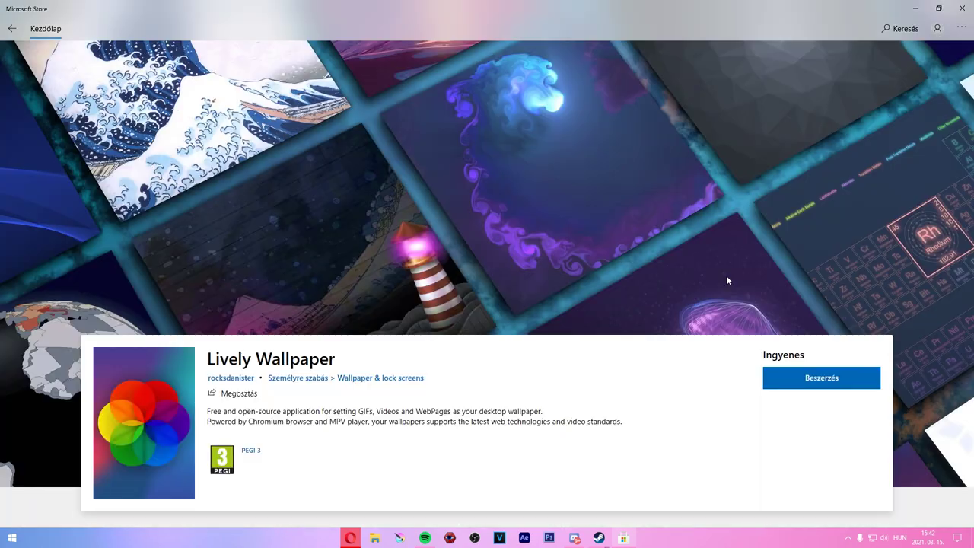
# - Get and install the free Lively Wallpaper app, and minimise the store window
pyautogui.scroll(-2, 680, 283)
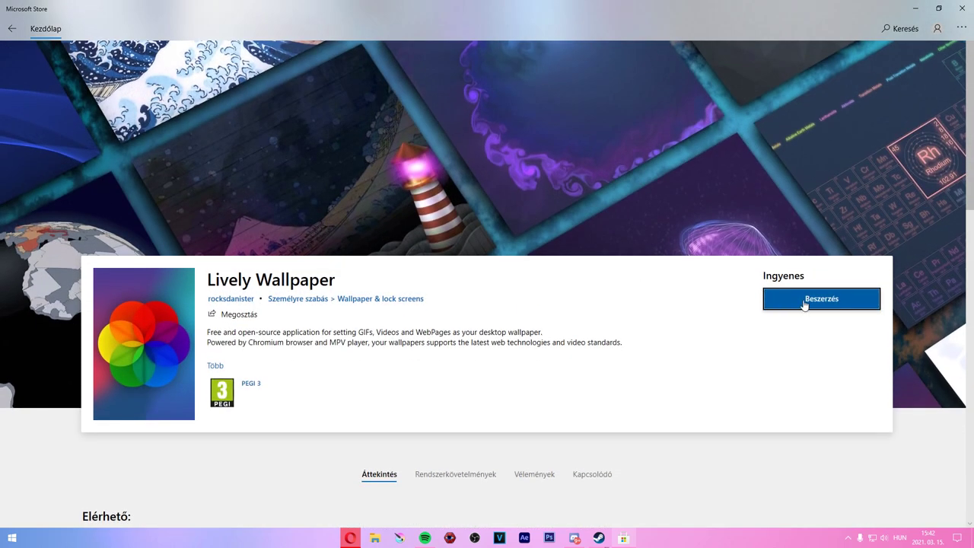
pyautogui.click(805, 304)
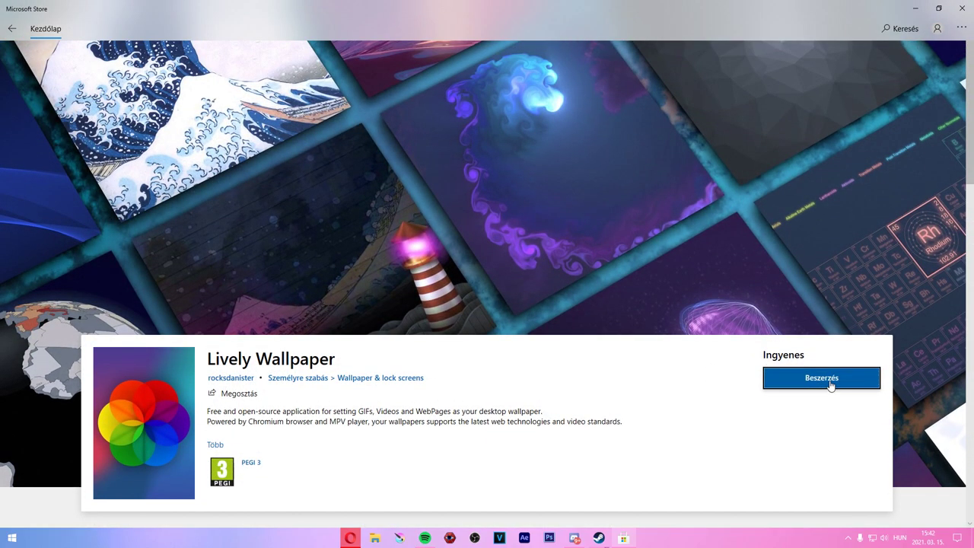
pyautogui.click(830, 383)
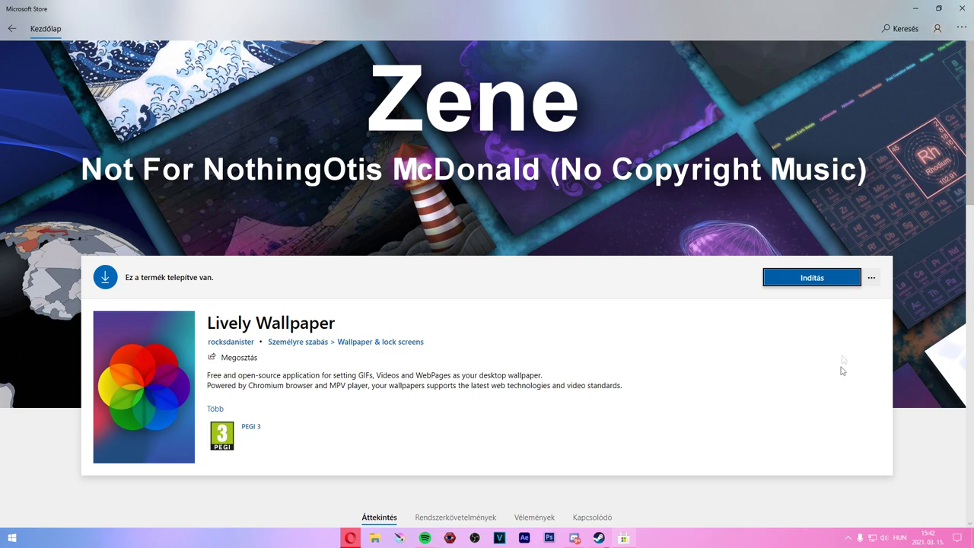
pyautogui.click(917, 9)
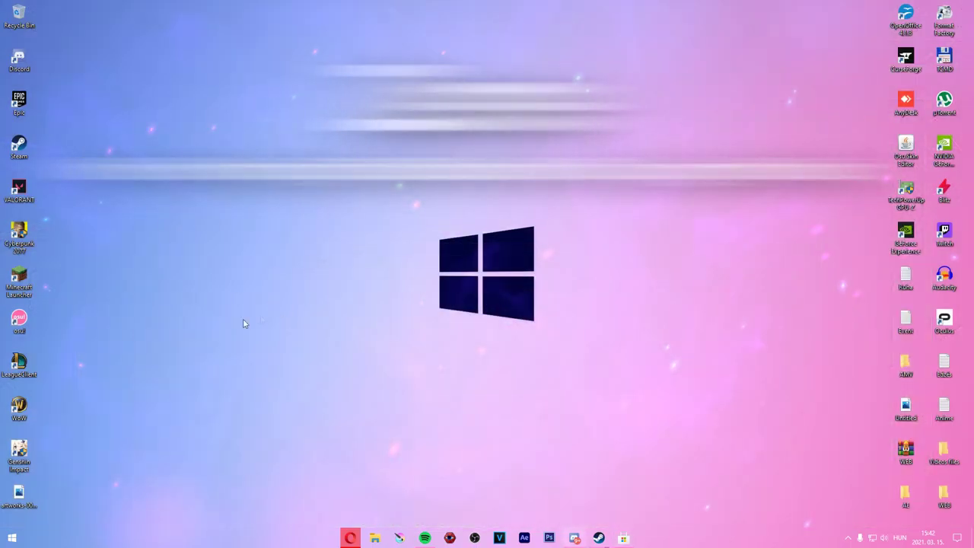
# - Go through the Lively setup wizard, keeping the option to start with Windows on
pyautogui.moveTo(542, 144); pyautogui.dragTo(632, 184)
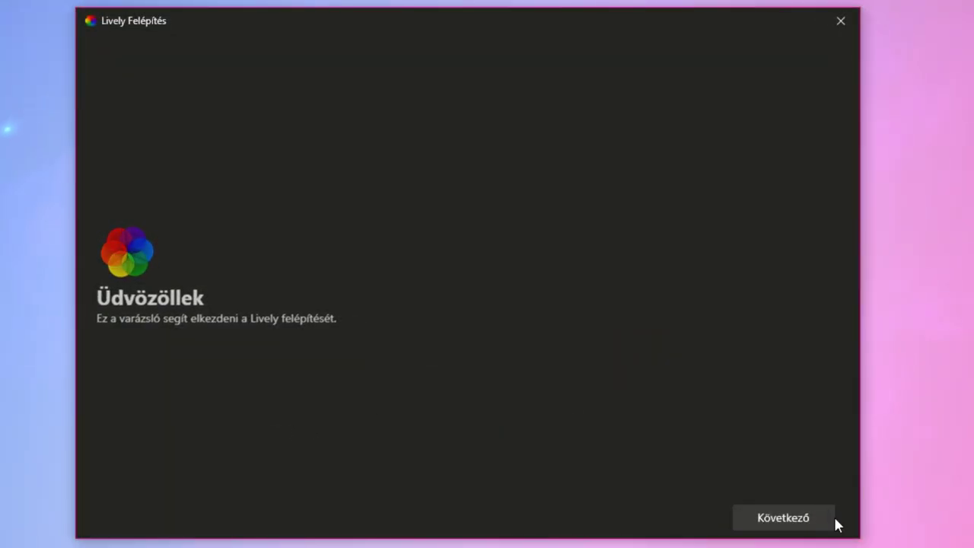
pyautogui.click(712, 417)
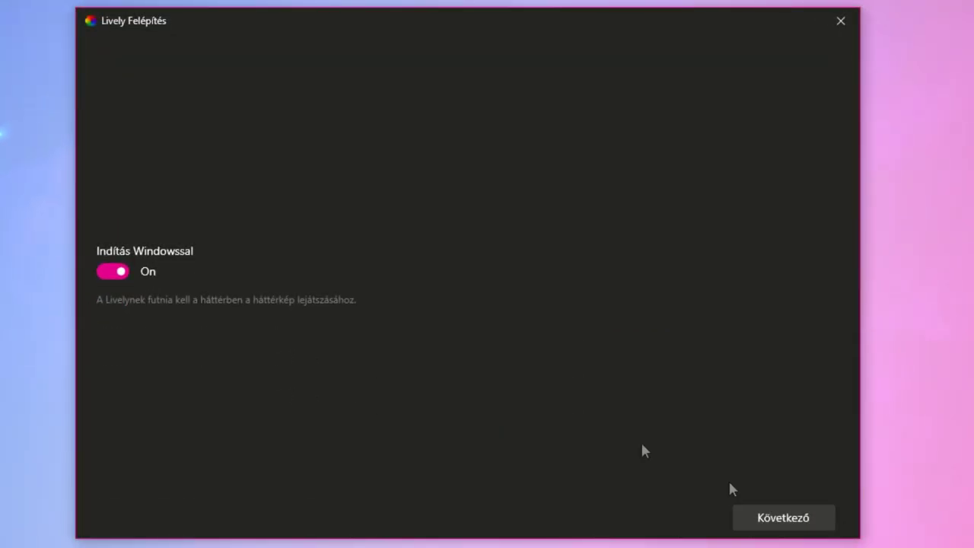
pyautogui.click(769, 523)
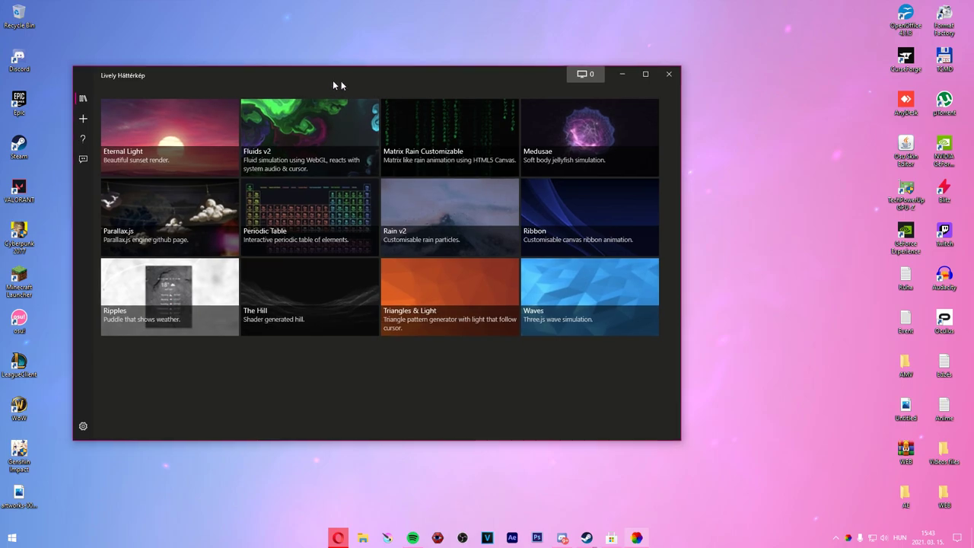
# - Set Eternal Light from the Lively library as the desktop wallpaper
pyautogui.moveTo(331, 86); pyautogui.dragTo(434, 95)
pyautogui.doubleClick(434, 99)
pyautogui.click(99, 76)
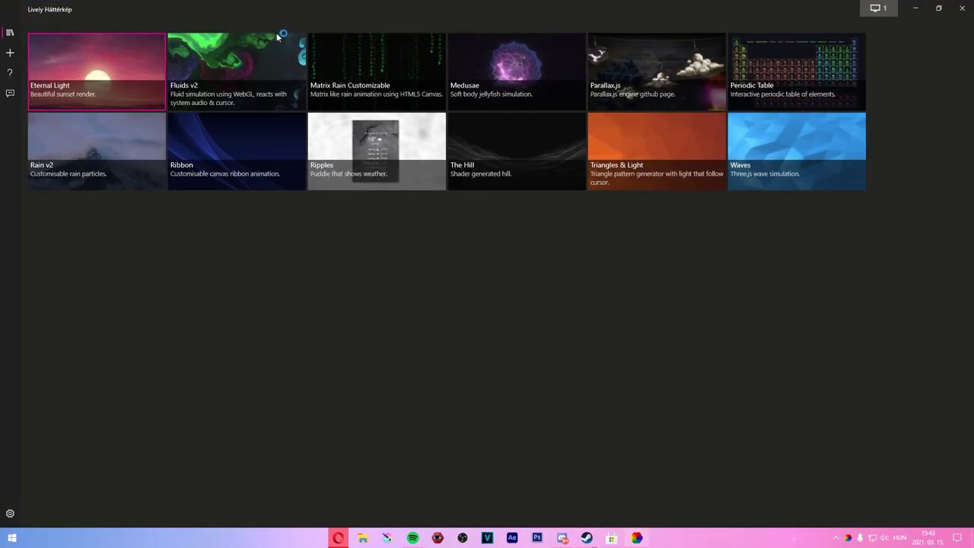
pyautogui.moveTo(262, 12); pyautogui.dragTo(404, 70)
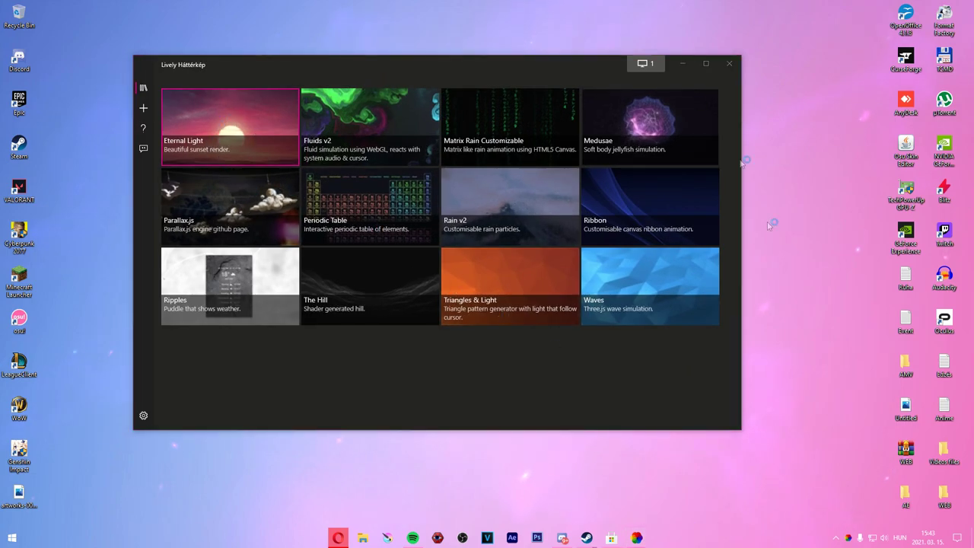
# - Quit the other wallpaper program running in the background and minimise Lively to show the desktop
pyautogui.click(838, 536)
pyautogui.rightClick(819, 483)
pyautogui.click(838, 509)
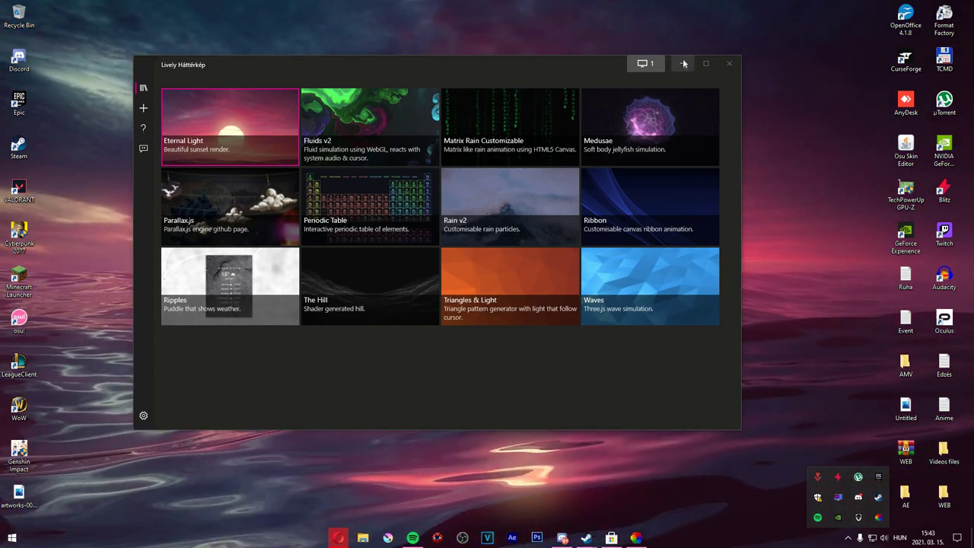
pyautogui.click(683, 64)
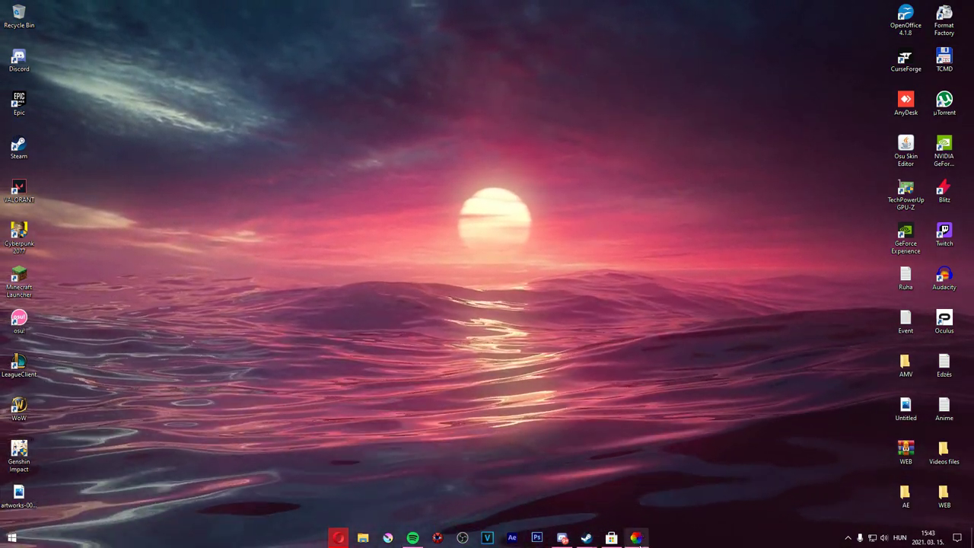
# - Apply the Fluids v2 and Matrix Rain Customizable wallpapers one after the other, viewing each on the bare desktop
pyautogui.click(635, 538)
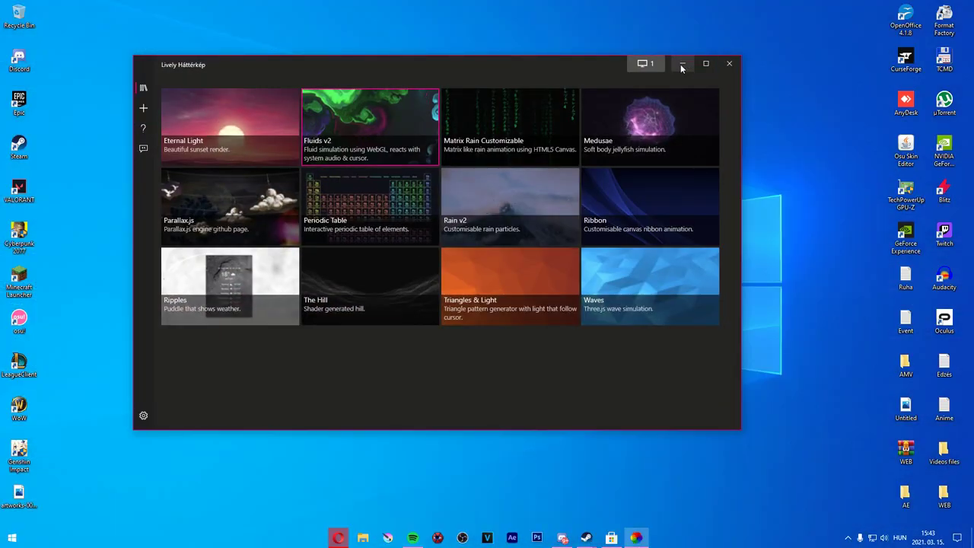
pyautogui.click(682, 64)
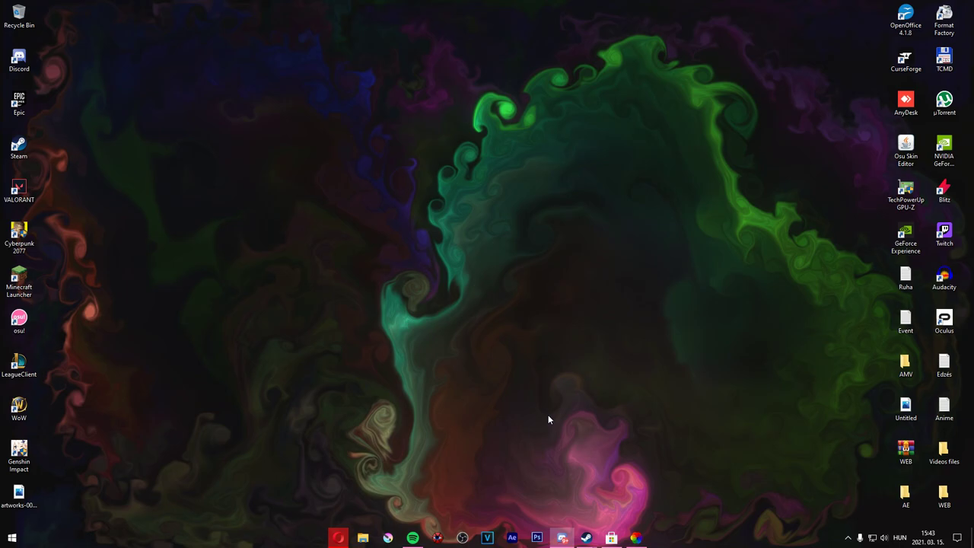
pyautogui.click(636, 538)
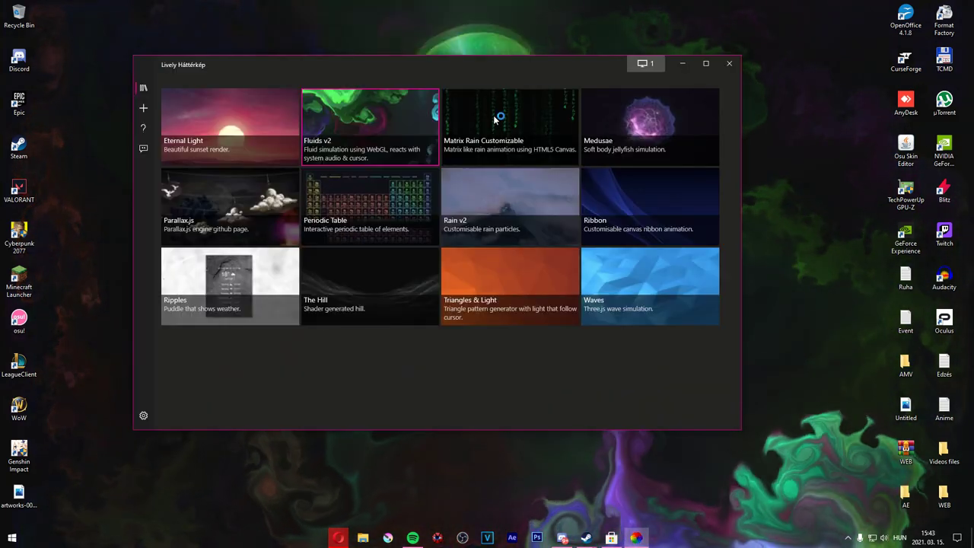
pyautogui.click(493, 115)
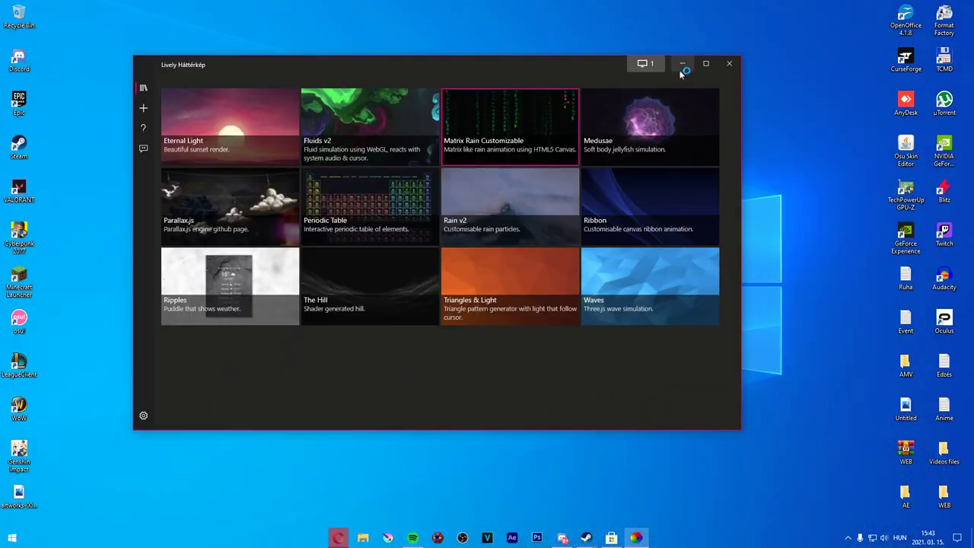
pyautogui.click(682, 67)
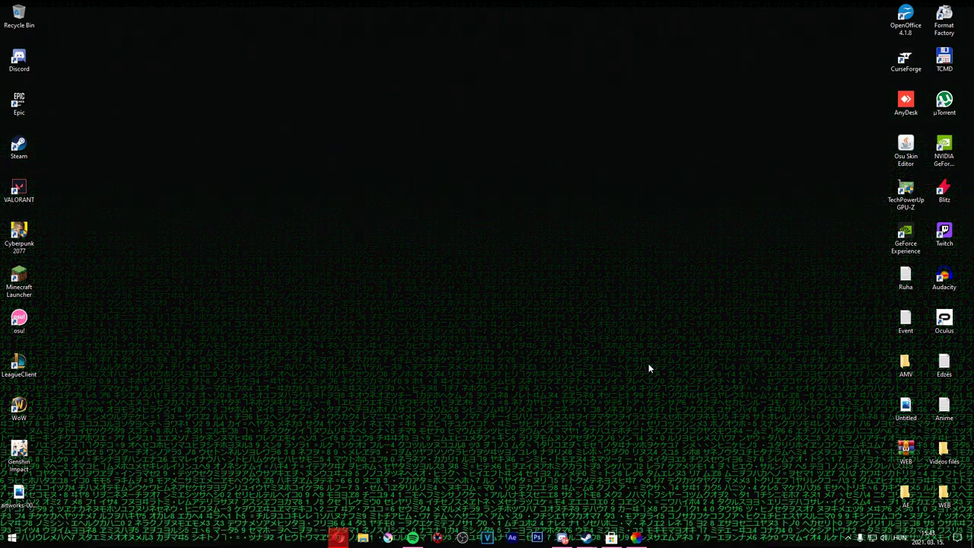
# - Try out the Medusae and Parallax.js wallpapers in turn, minimising Lively to view each one
pyautogui.click(638, 536)
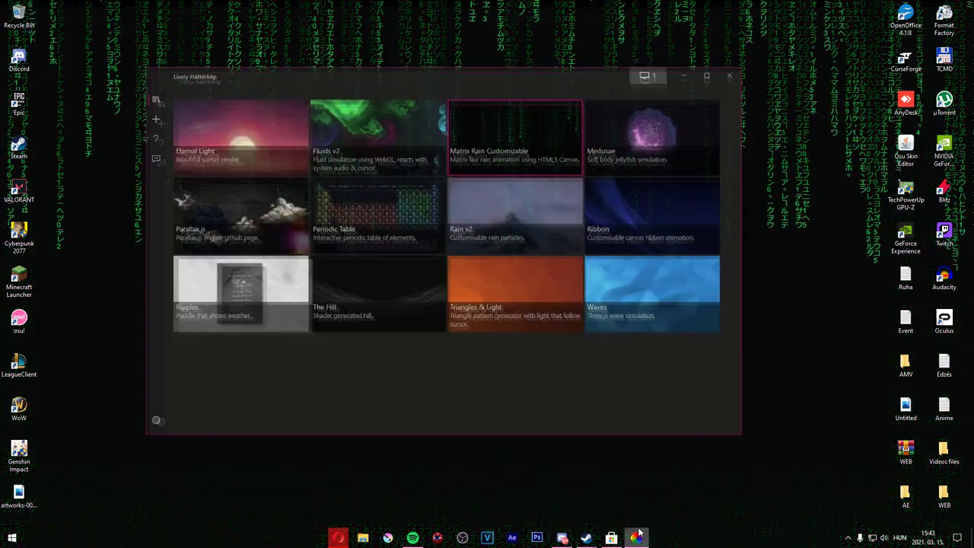
pyautogui.click(663, 141)
pyautogui.click(682, 67)
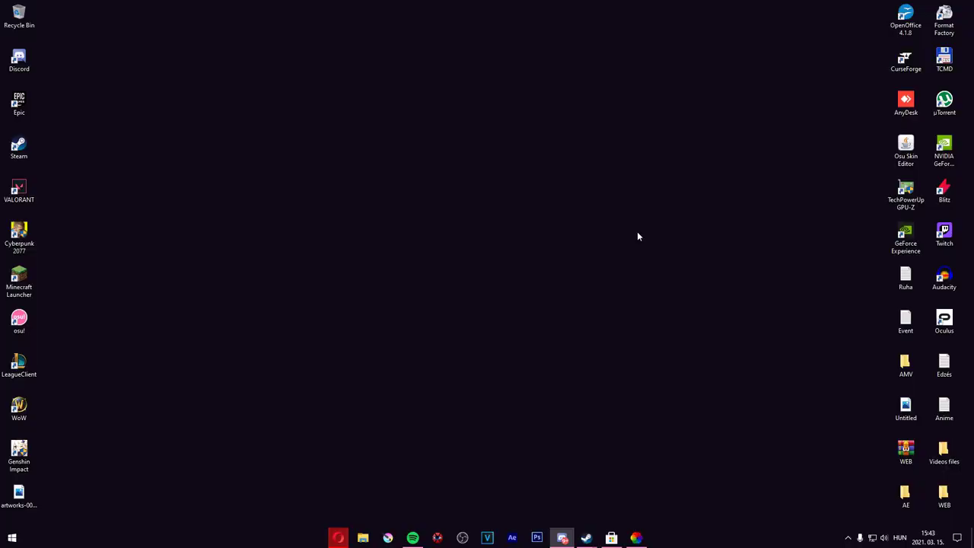
pyautogui.click(638, 537)
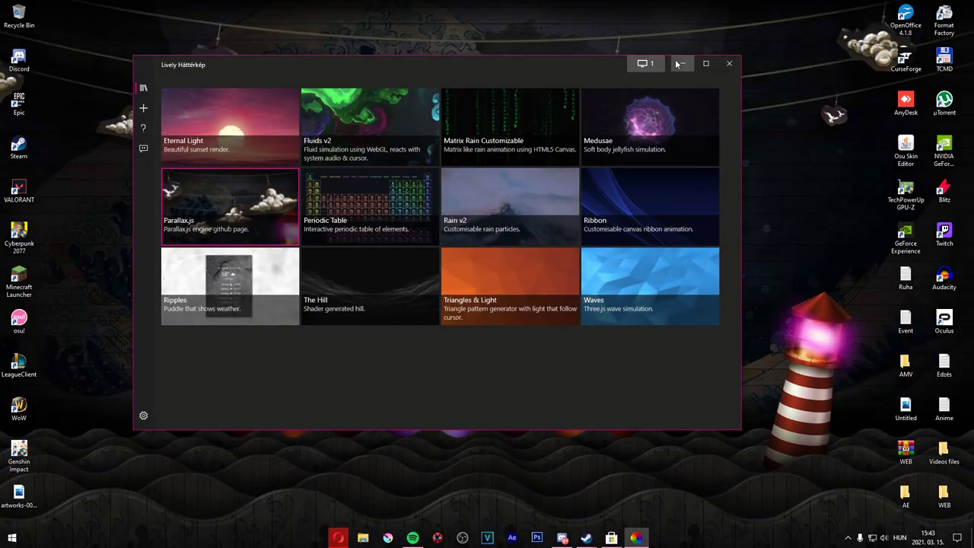
pyautogui.click(683, 63)
# - Set the Waves wallpaper from the Lively library and minimise Lively to view the desktop
pyautogui.click(638, 537)
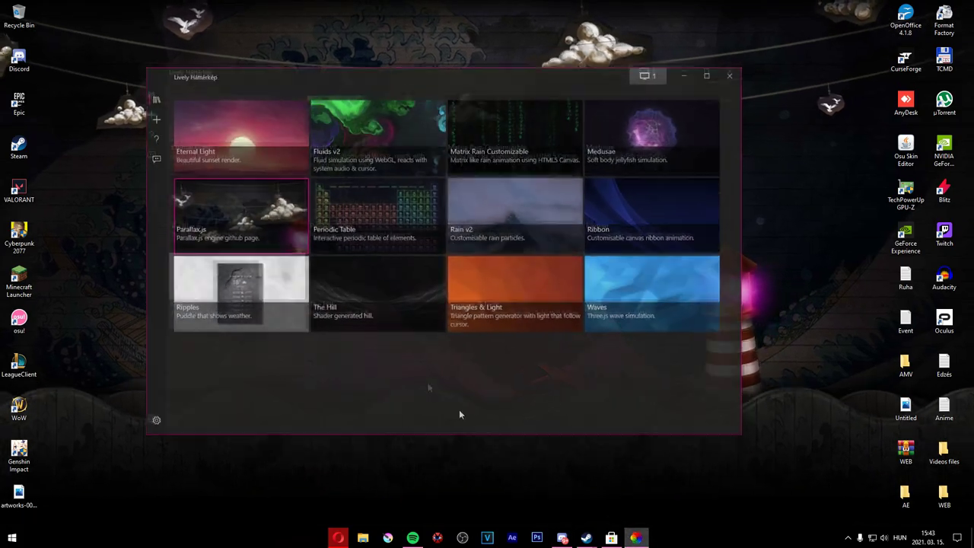
pyautogui.click(618, 317)
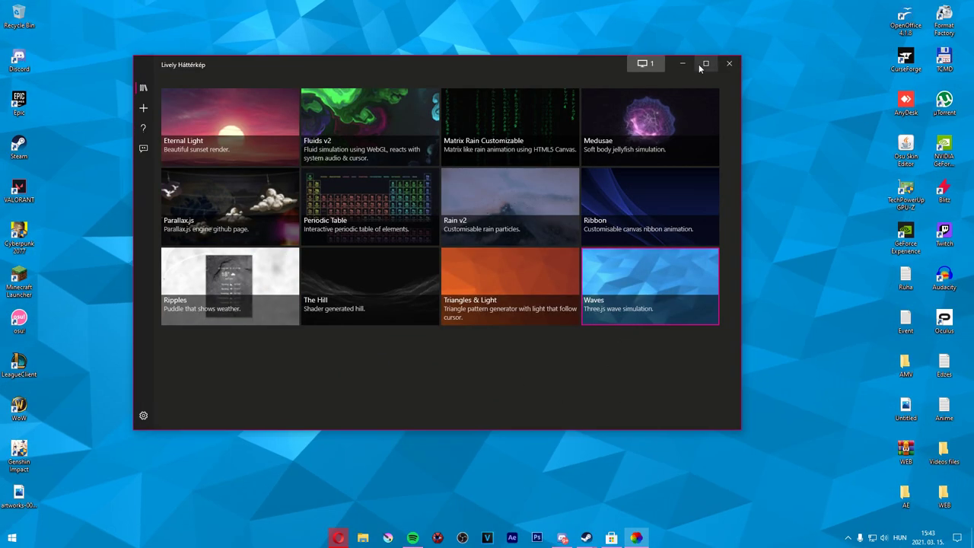
pyautogui.click(685, 64)
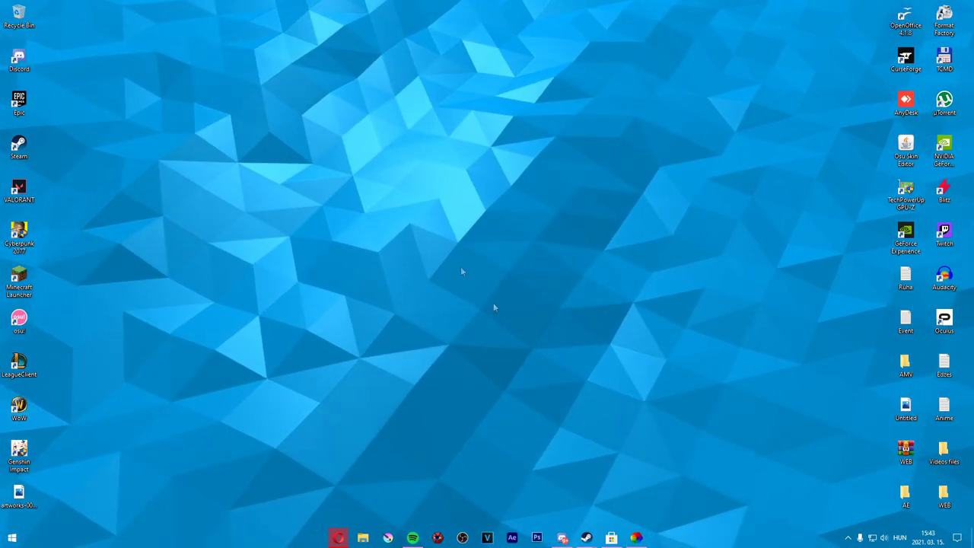
# - Open Lively's page for adding a wallpaper from a file or URL, and switch to a maximised Opera window on YouTube
pyautogui.click(638, 537)
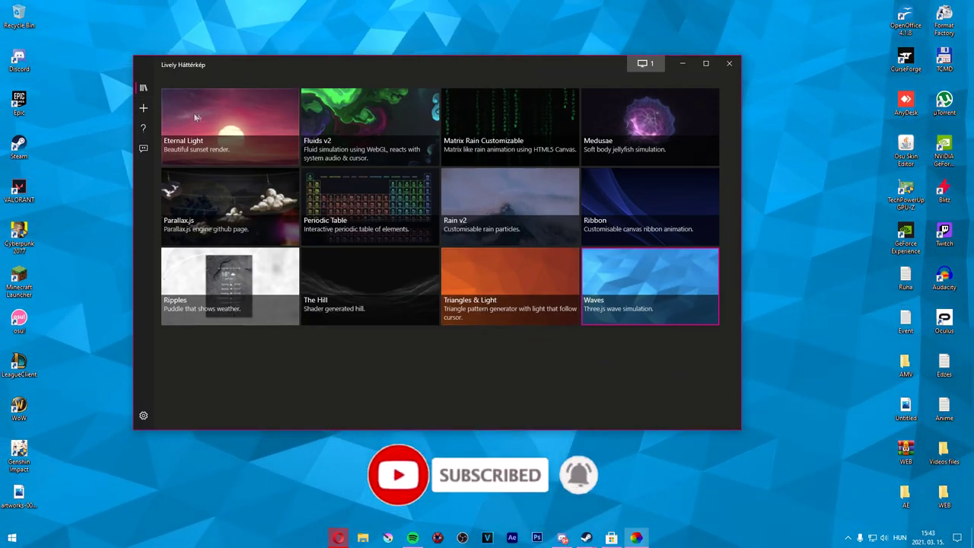
pyautogui.click(143, 108)
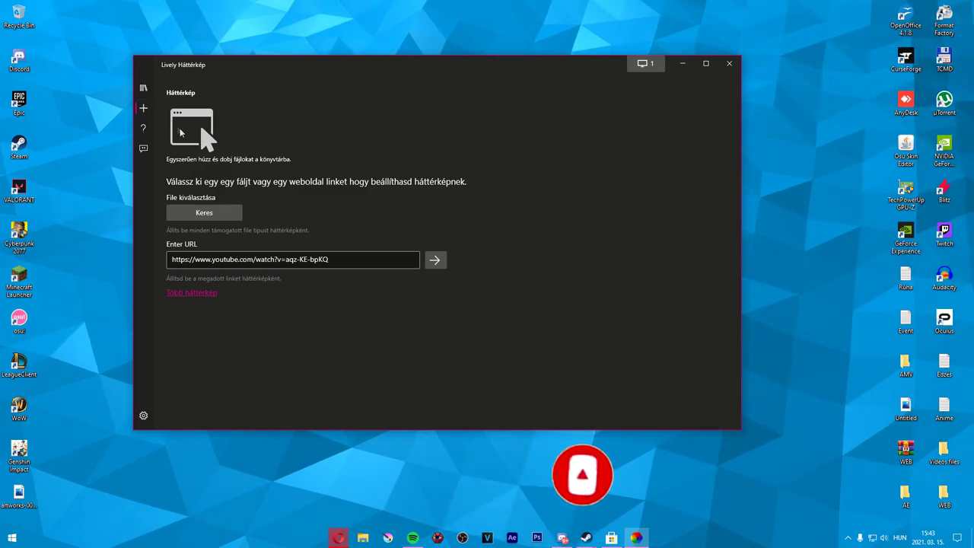
pyautogui.click(344, 541)
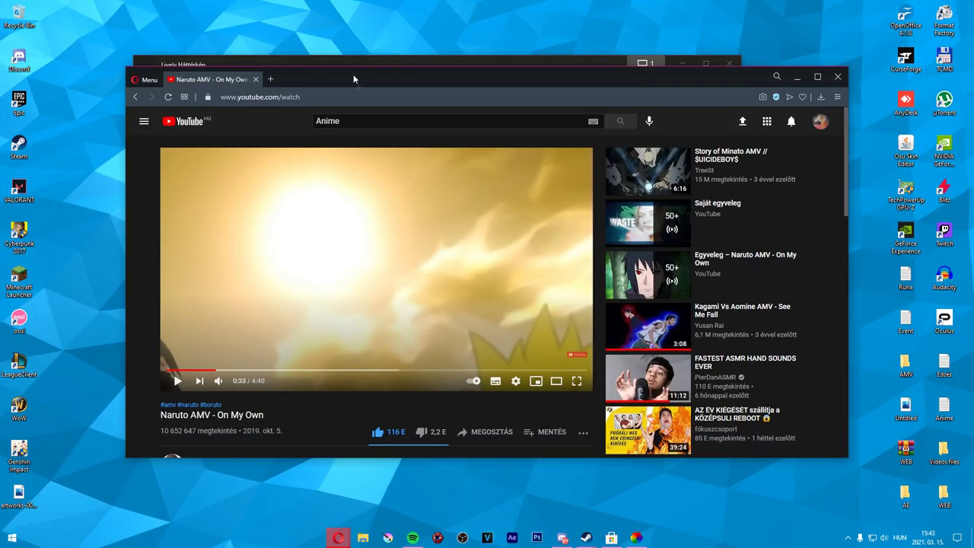
pyautogui.doubleClick(391, 78)
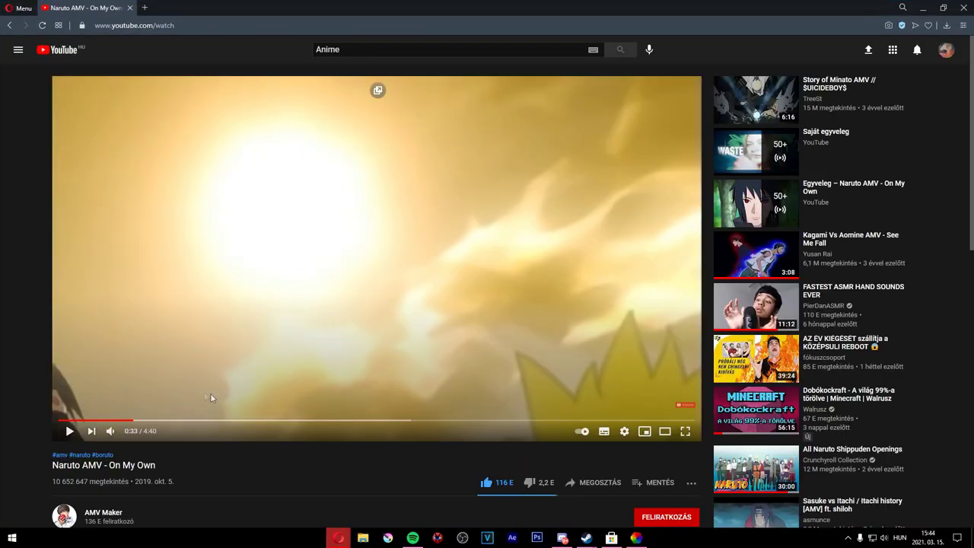
# - Search YouTube for "naruto" and browse the results for a suitable wallpaper video
pyautogui.click(351, 58)
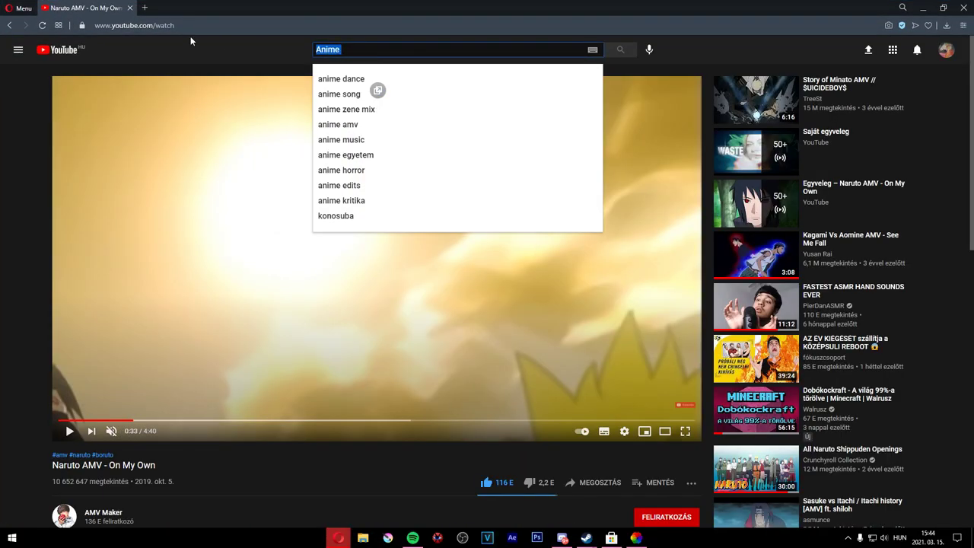
pyautogui.write('Naruto bea')
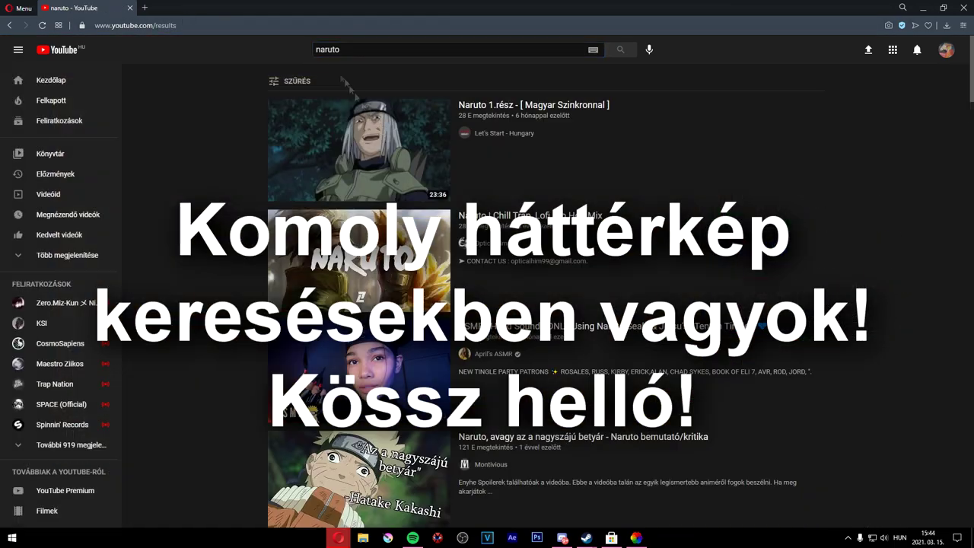
pyautogui.scroll(-8, 378, 440)
pyautogui.scroll(-10, 377, 440)
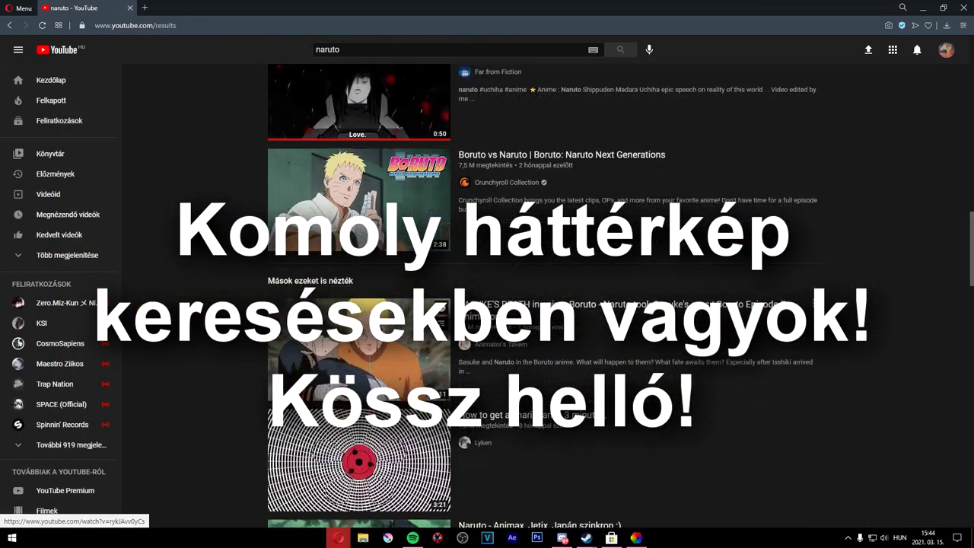
# - Refine the YouTube search to "naruto amazing" and open the "NARUTO EDITS" video from the results
pyautogui.click(370, 49)
pyautogui.write('amazing')
pyautogui.press('Return')
pyautogui.scroll(-13, 470, 163)
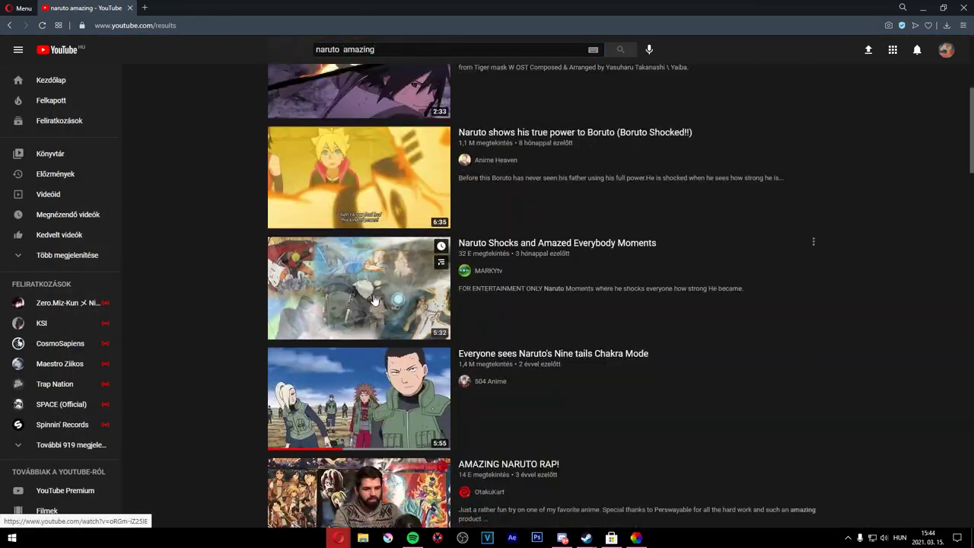
pyautogui.scroll(-10, 376, 364)
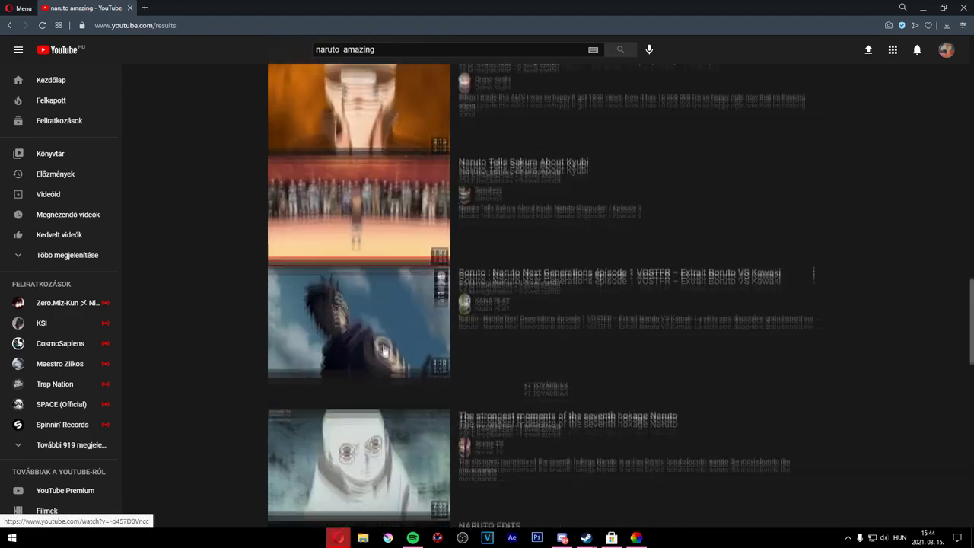
pyautogui.click(366, 328)
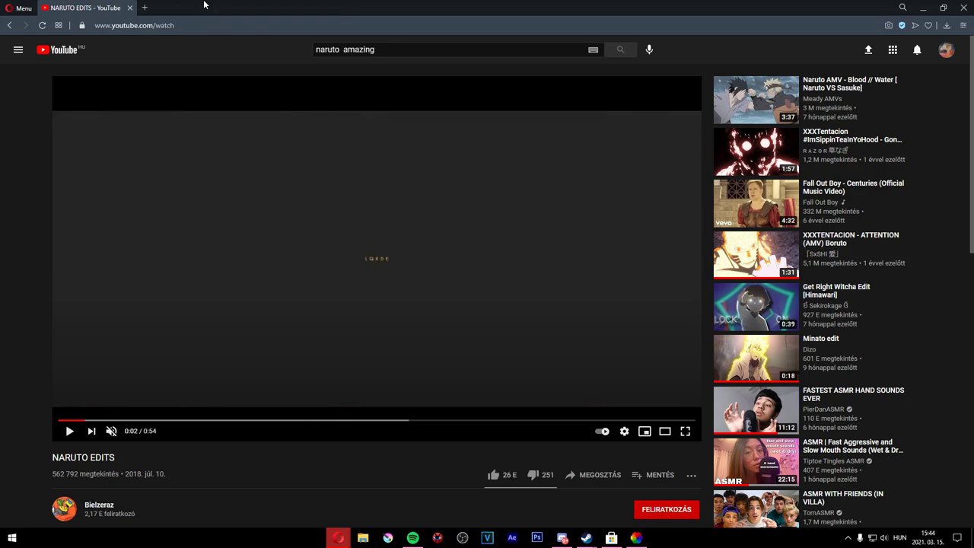
# - Copy the "NARUTO EDITS" video's address from the browser and submit it as the wallpaper URL in Lively
pyautogui.click(348, 29)
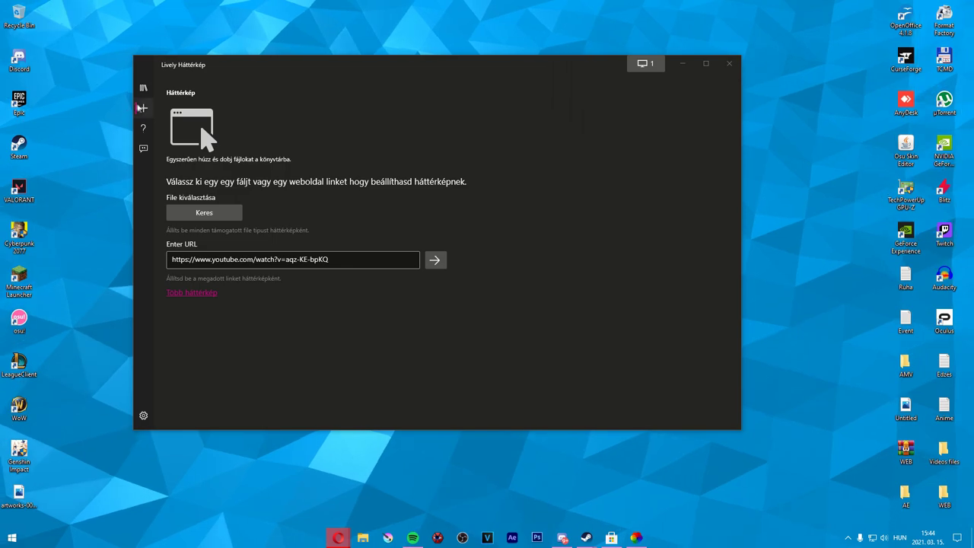
pyautogui.click(337, 259)
pyautogui.hotkey('ctrl', 'a')
pyautogui.hotkey('ctrl', 'v')
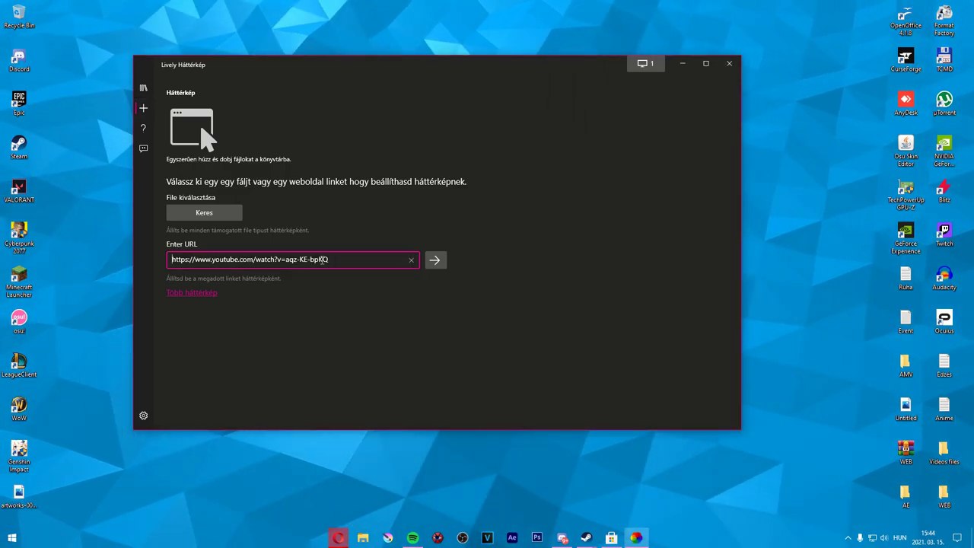
pyautogui.press('Return')
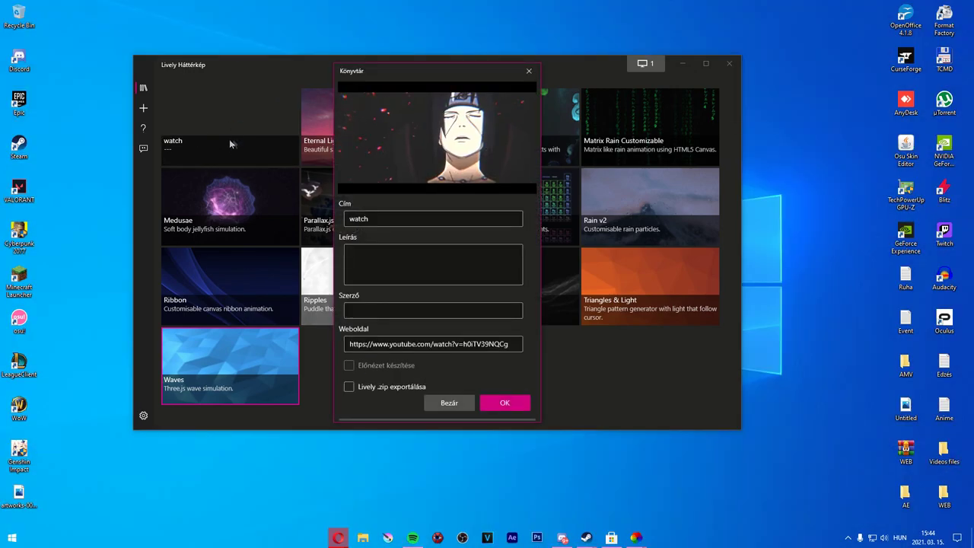
# - Title the new YouTube wallpaper "Naruto" and save it to the Lively library
pyautogui.click(504, 403)
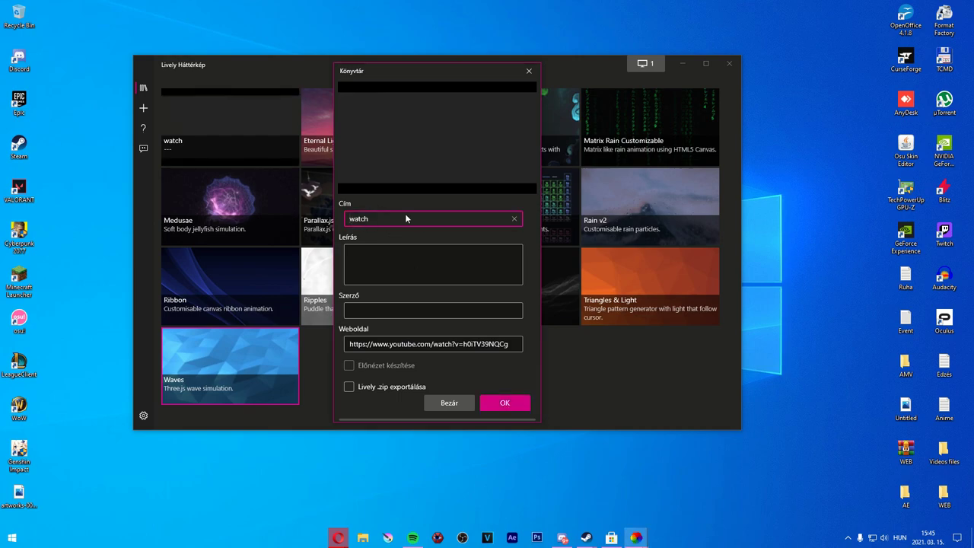
pyautogui.write('Narut')
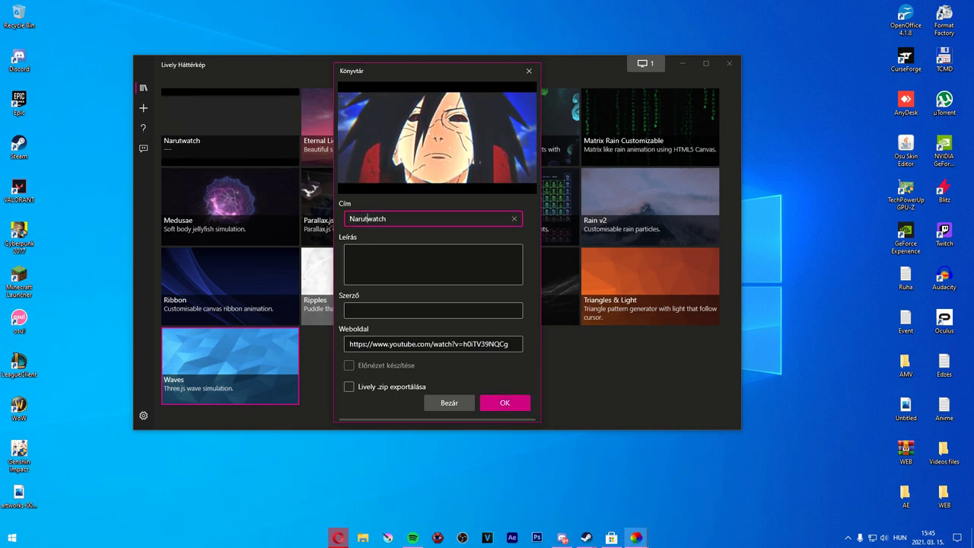
pyautogui.write('o')
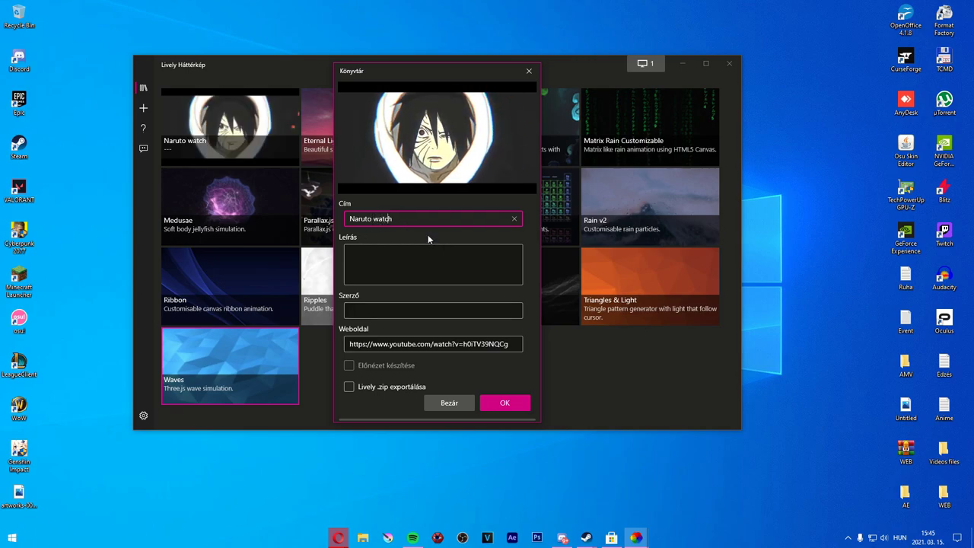
pyautogui.press('BackSpace')
pyautogui.press('BackSpace')
pyautogui.press('BackSpace')
pyautogui.press('BackSpace')
pyautogui.press('BackSpace')
pyautogui.press('BackSpace')
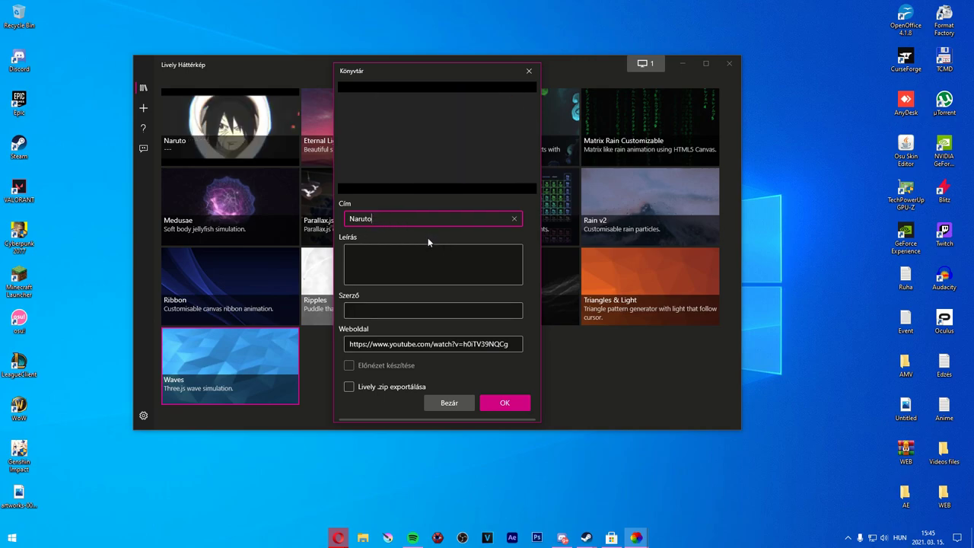
pyautogui.click(506, 405)
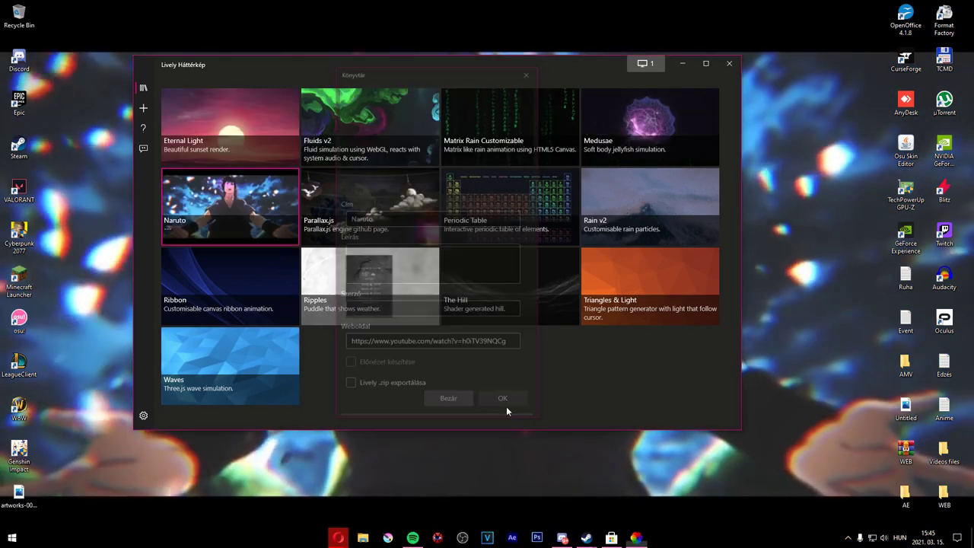
# - View the Naruto wallpaper on the bare desktop, and switch to the Eternal Light wallpaper, minimising Lively to view it
pyautogui.click(685, 65)
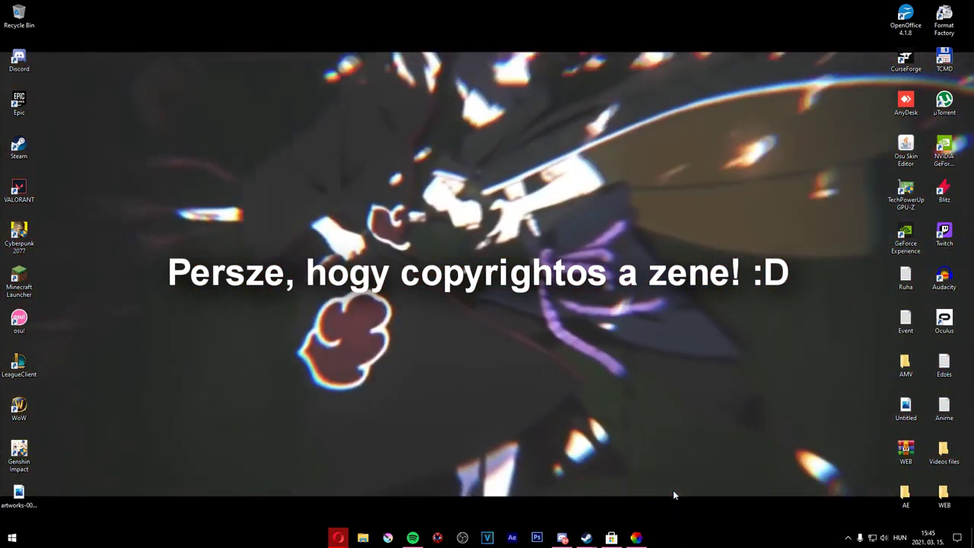
pyautogui.click(636, 538)
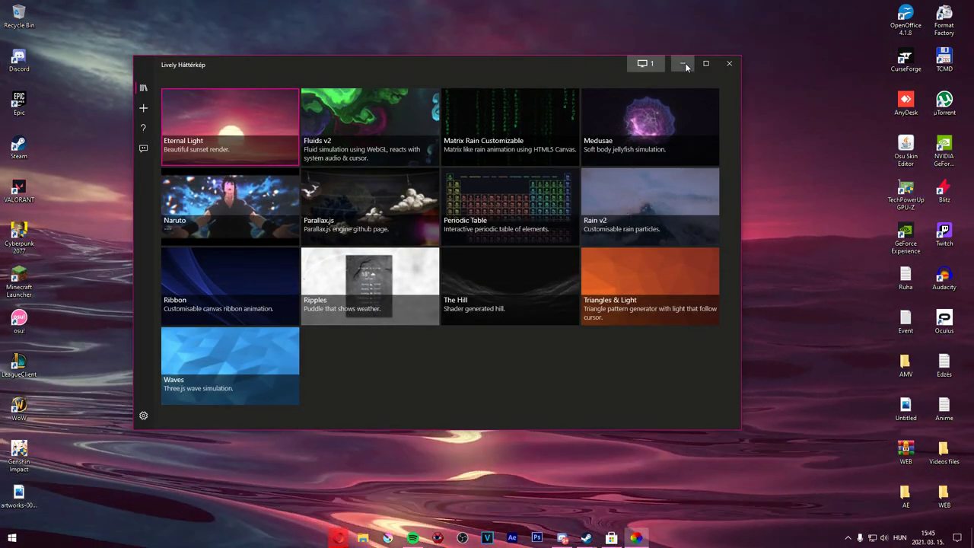
pyautogui.click(684, 63)
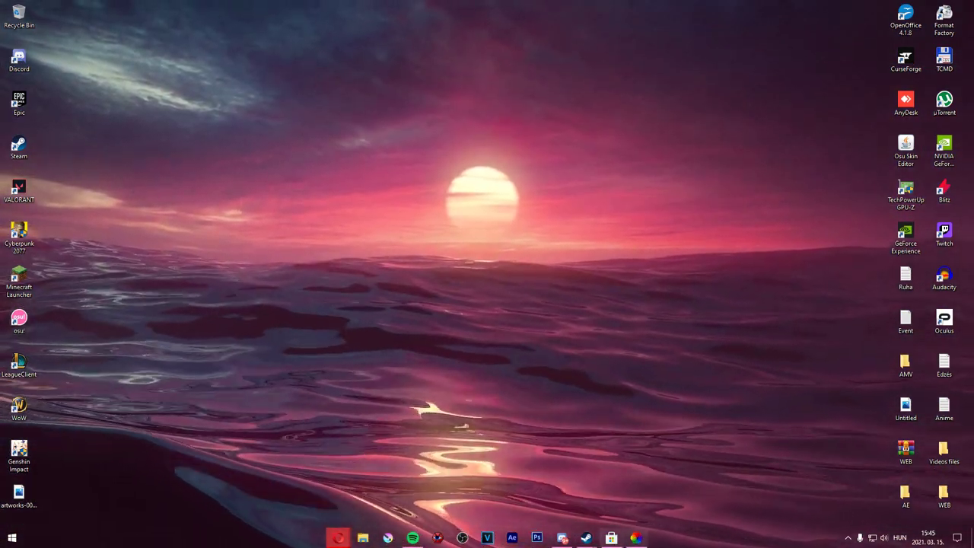
# - Restore and maximise the Lively window and open its page for adding a wallpaper from a file or URL
pyautogui.click(636, 539)
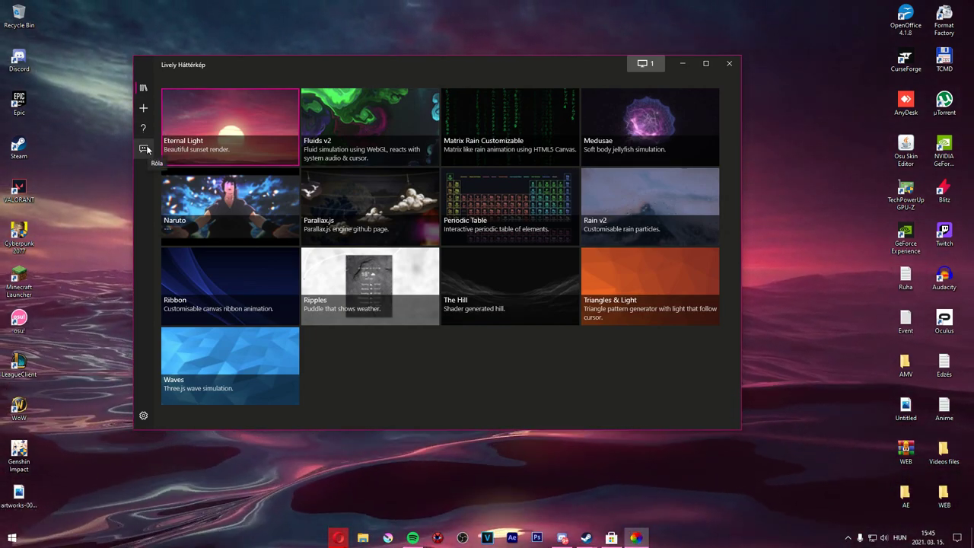
pyautogui.click(706, 65)
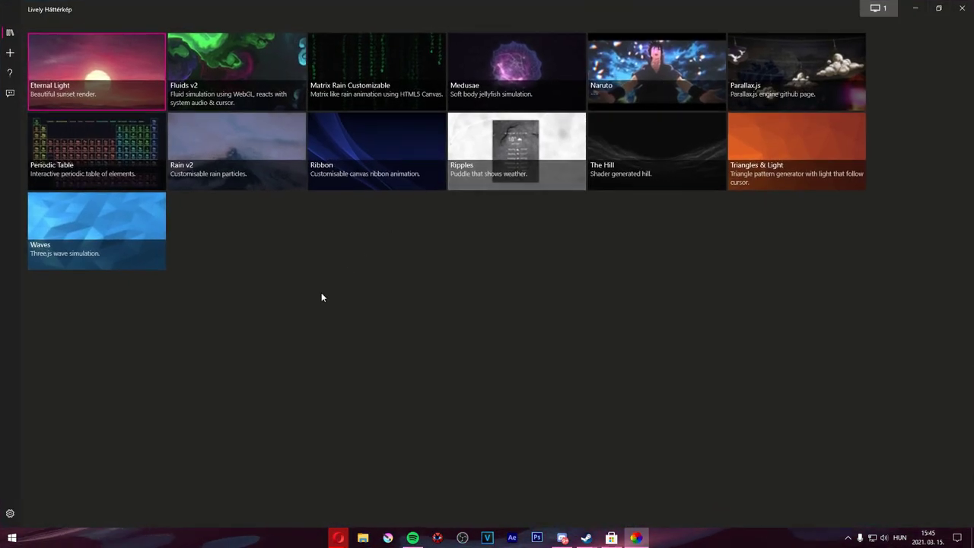
pyautogui.click(10, 53)
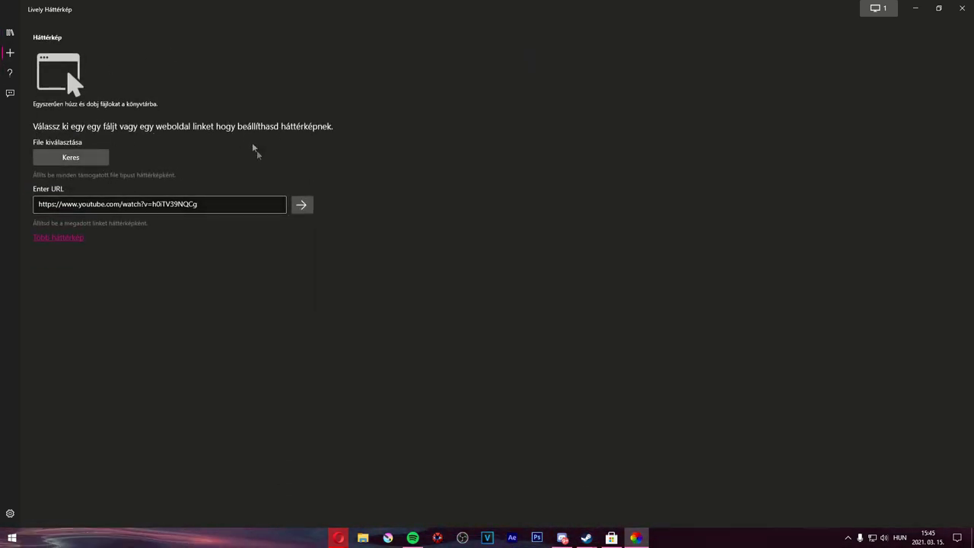
# - Search YouTube for "Cars remix", open "Kelis - Milkshake (Syvorovv Remix) \ Cars Showtime" and skip to 0:51
pyautogui.click(366, 517)
pyautogui.scroll(-5, 629, 287)
pyautogui.hotkey('alt', 'Left')
pyautogui.tripleClick(417, 49)
pyautogui.press('BackSpace')
pyautogui.write('Cars')
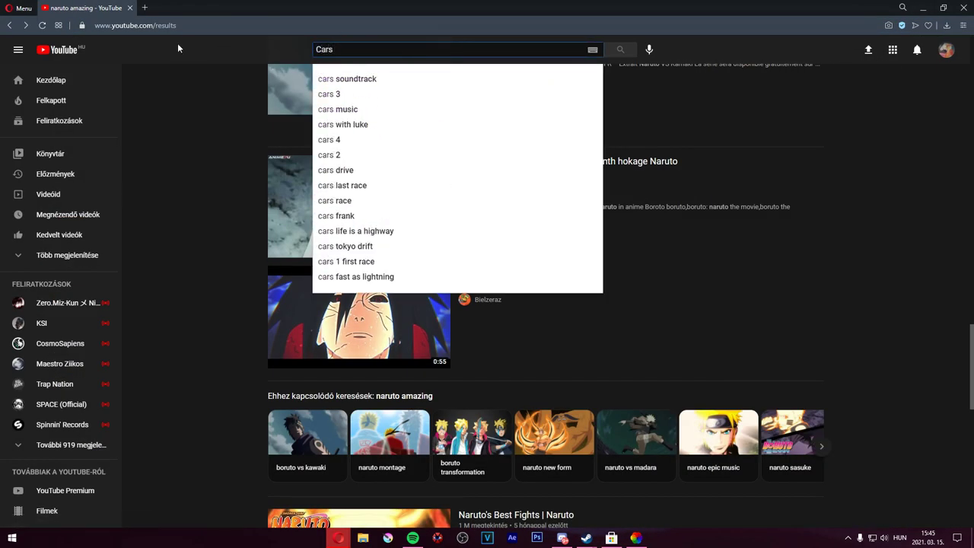
pyautogui.press('Return')
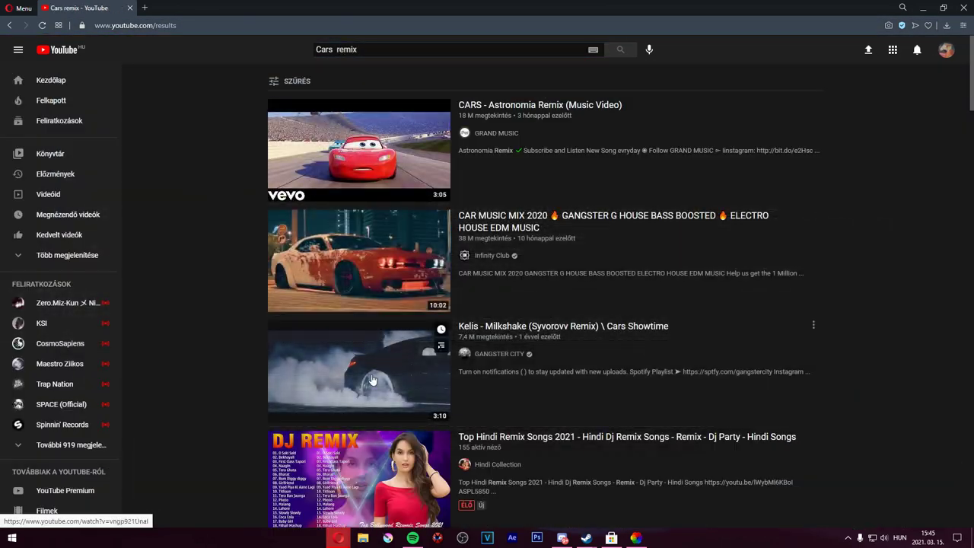
pyautogui.click(372, 380)
pyautogui.click(233, 419)
# - Look through the per-application volumes in the Windows volume mixer, and bring the Lively window back up
pyautogui.rightClick(885, 538)
pyautogui.click(875, 476)
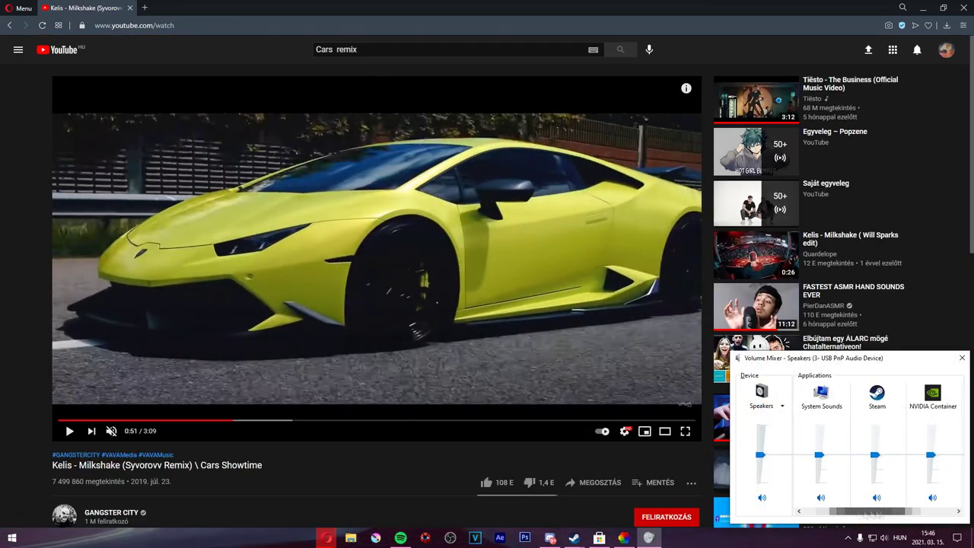
pyautogui.moveTo(847, 516); pyautogui.dragTo(883, 516)
pyautogui.click(848, 538)
pyautogui.rightClick(880, 522)
pyautogui.click(814, 450)
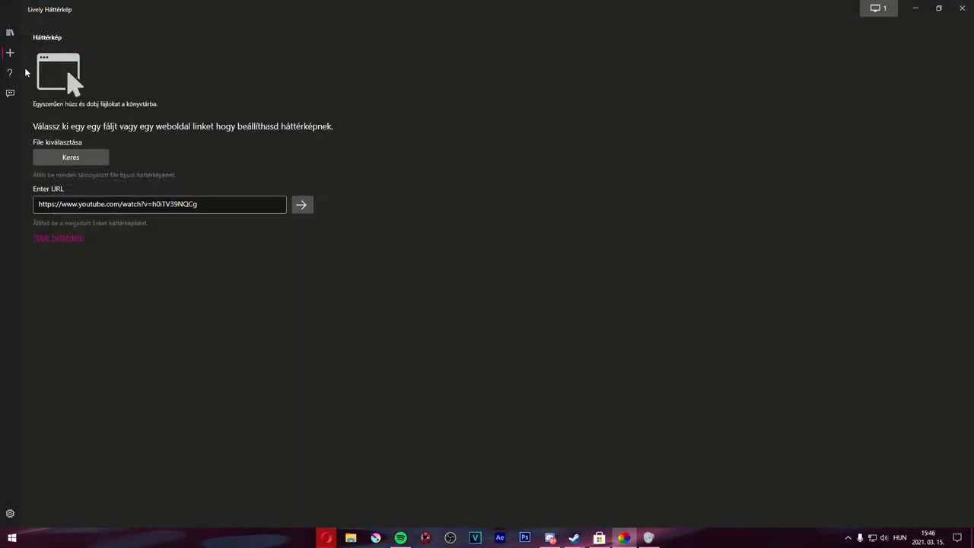
# - Follow Lively's link to more wallpapers and bring the r/LivelyWallpaper subreddit to the front in Opera
pyautogui.click(61, 241)
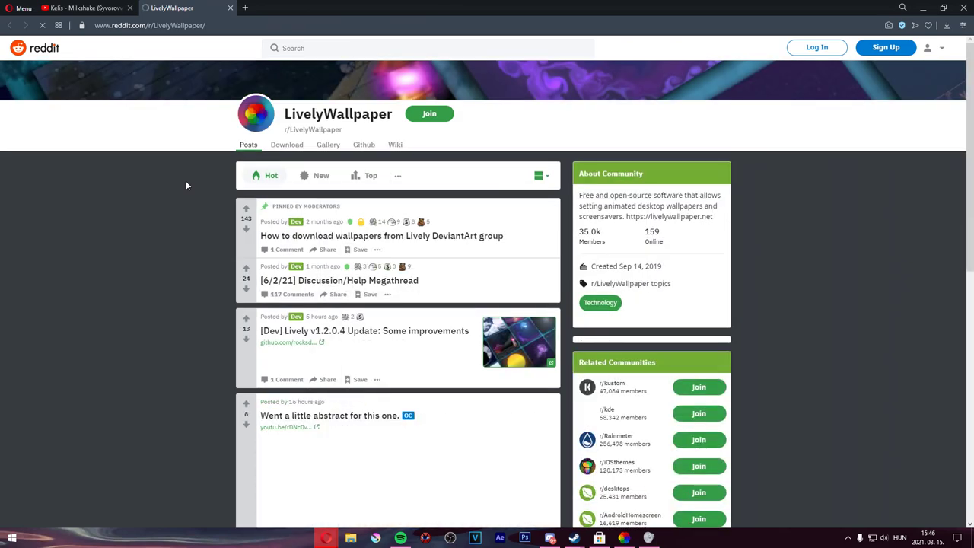
pyautogui.click(622, 537)
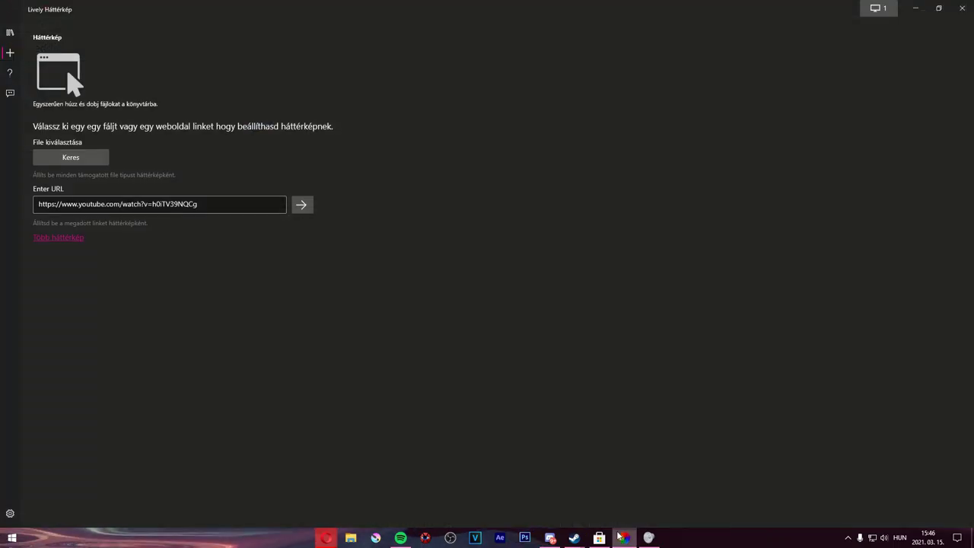
pyautogui.click(910, 7)
pyautogui.scroll(-3, 485, 272)
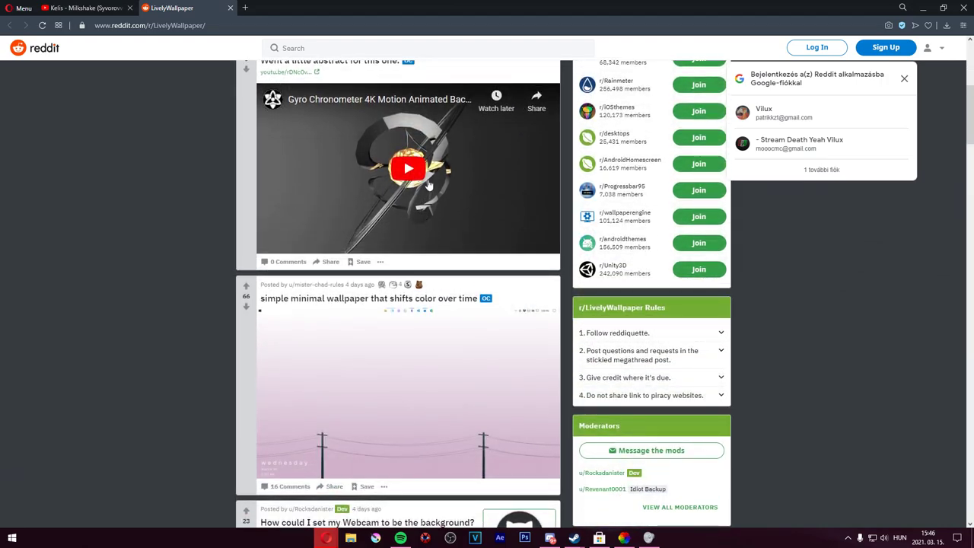
# - Preview the Gyro Chronometer 4K motion background at about 1:23 and browse further wallpaper posts in the subreddit
pyautogui.click(429, 185)
pyautogui.scroll(1, 454, 212)
pyautogui.click(313, 284)
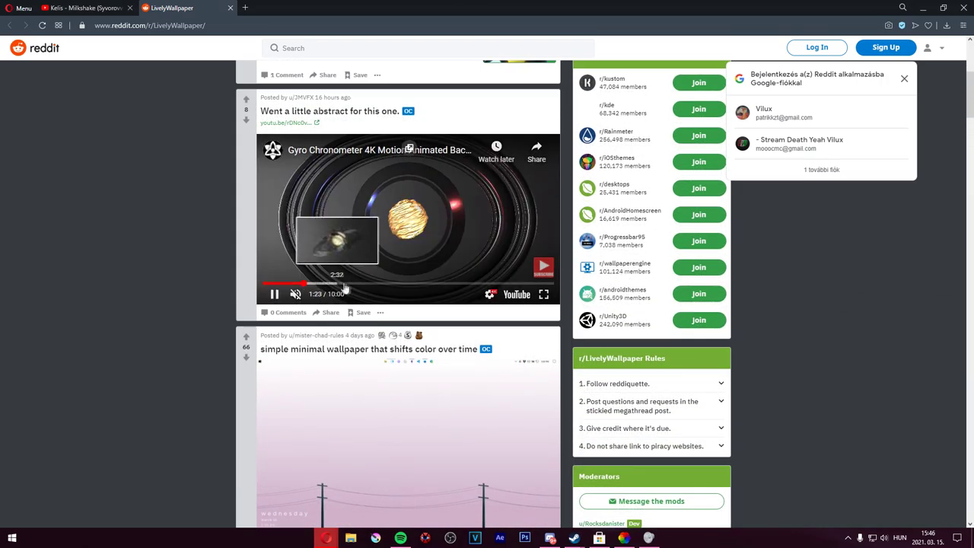
pyautogui.scroll(-10, 334, 275)
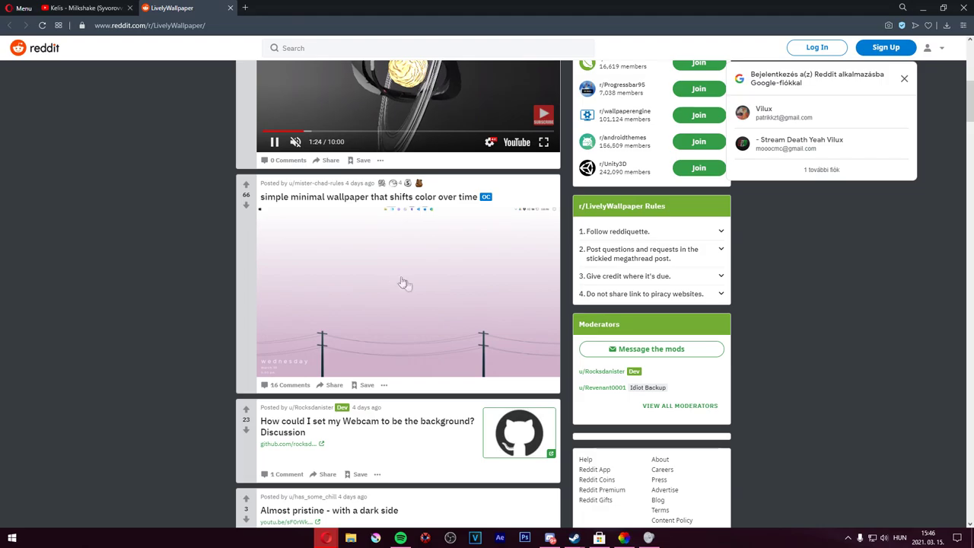
pyautogui.scroll(-4, 484, 340)
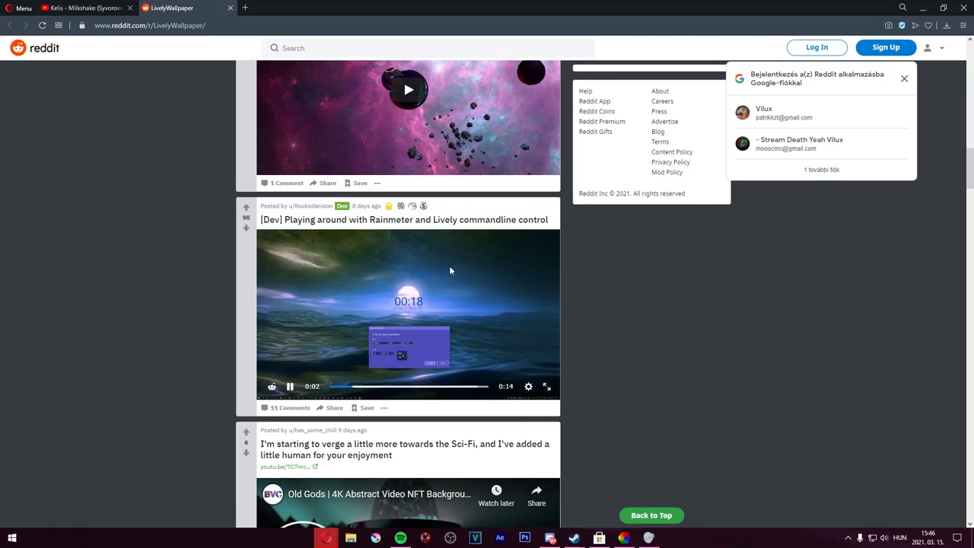
pyautogui.scroll(-7, 451, 271)
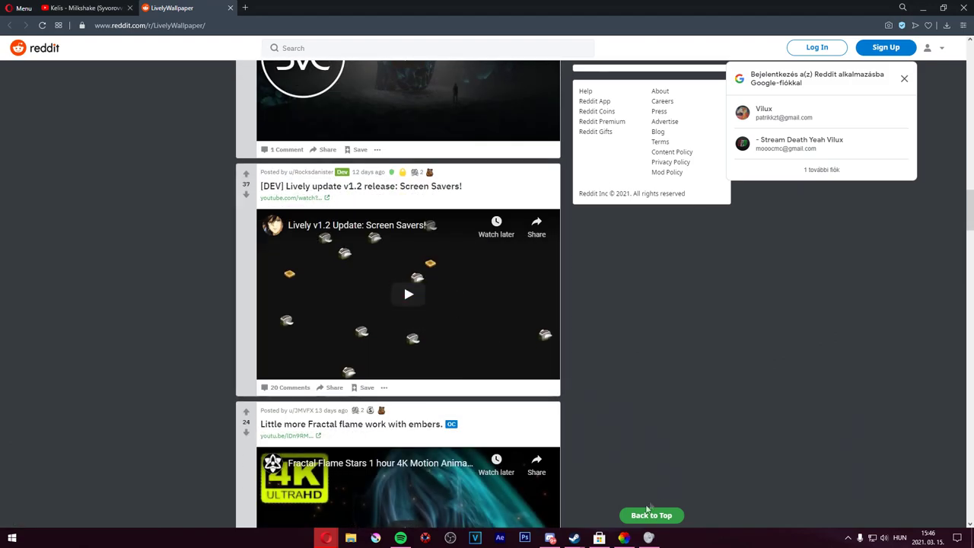
# - Return briefly to Lively's URL field, minimise Lively and Opera, and close the volume mixer to clear the desktop
pyautogui.click(624, 538)
pyautogui.click(241, 206)
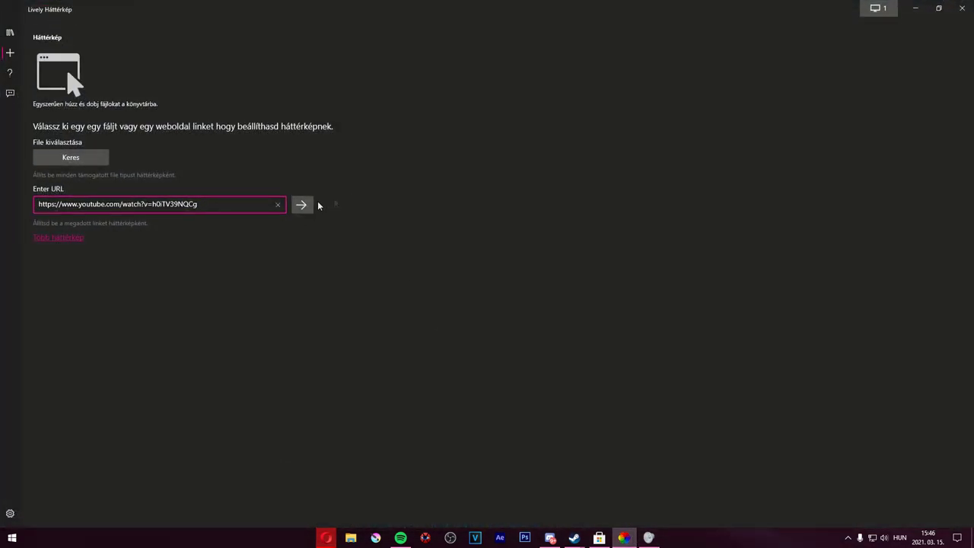
pyautogui.click(915, 7)
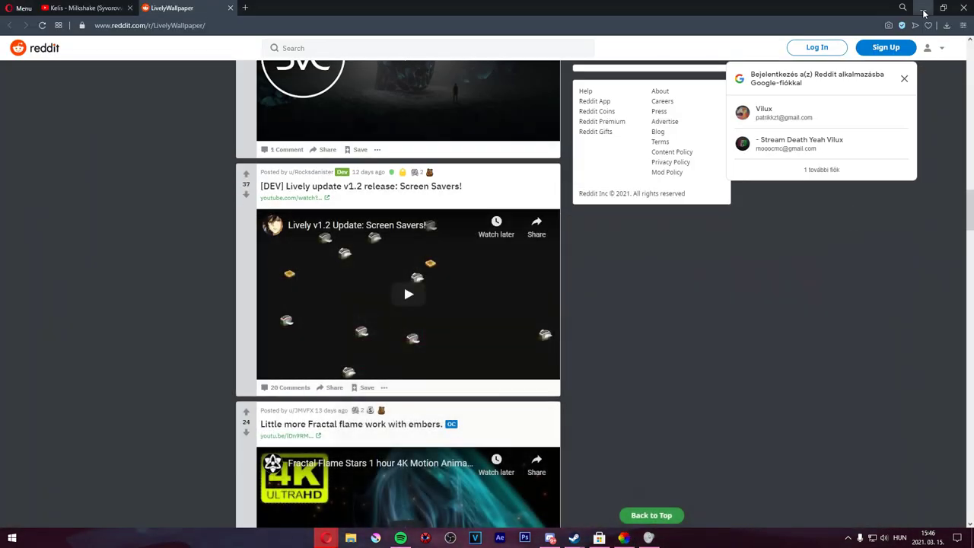
pyautogui.click(915, 8)
pyautogui.click(960, 357)
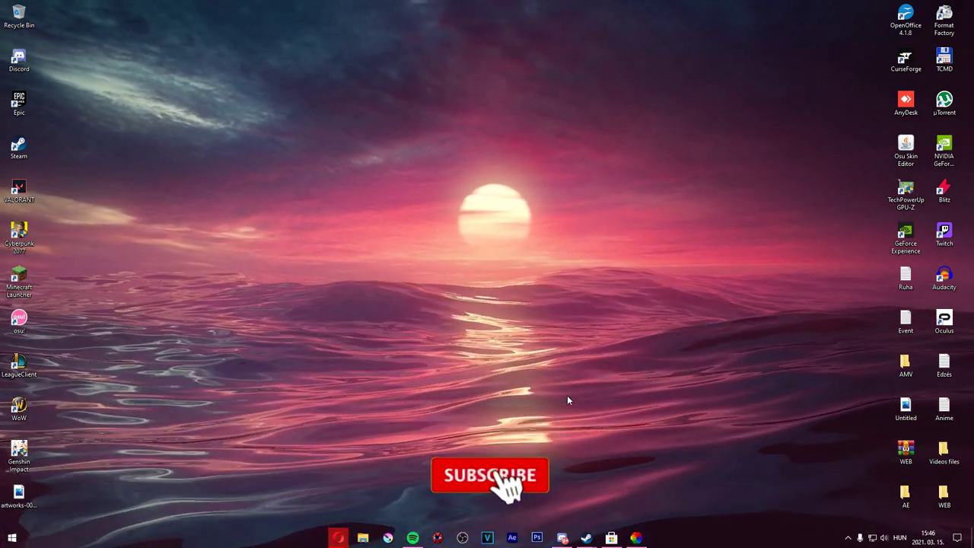
# - Show the hidden background icons and open the context menu of the running Lively app
pyautogui.click(848, 538)
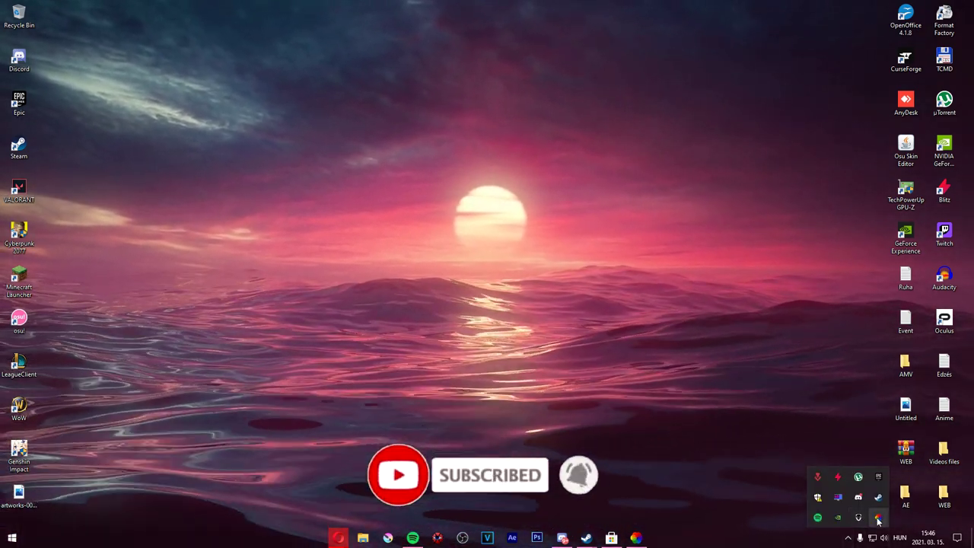
pyautogui.rightClick(878, 517)
pyautogui.click(809, 498)
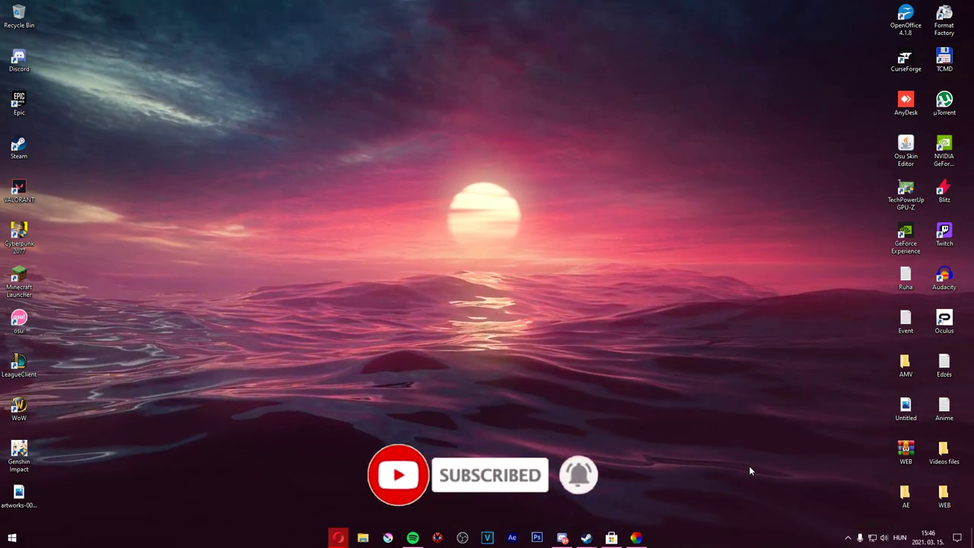